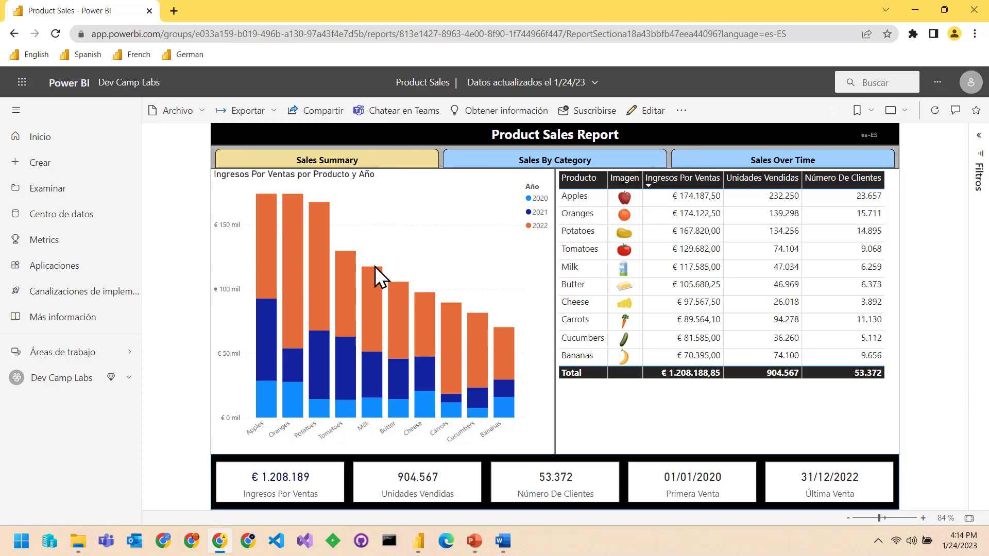
# Step: View the Sales By Category report page, and launch Translations Builder from the Product Sales model view in Power BI Desktop
pyautogui.click(524, 172)
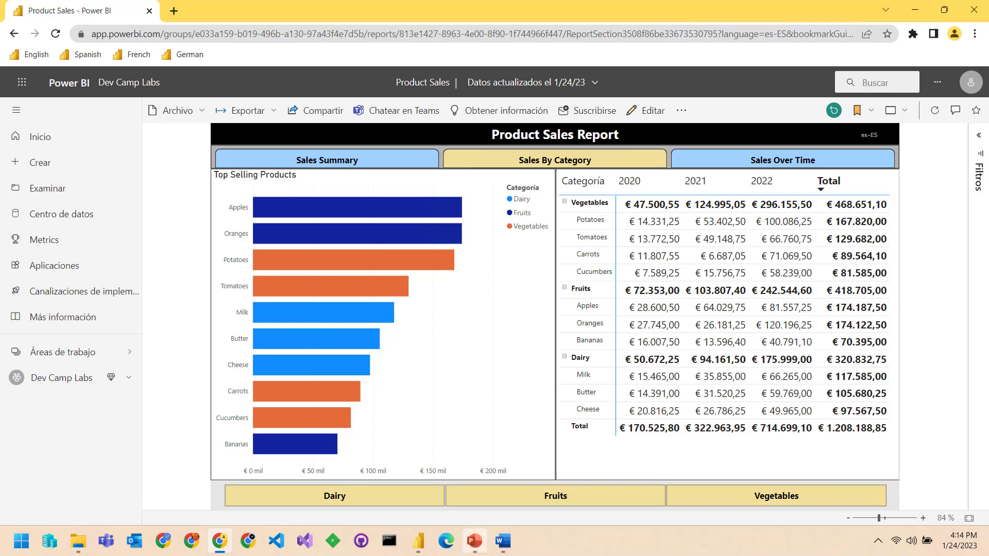
pyautogui.click(418, 540)
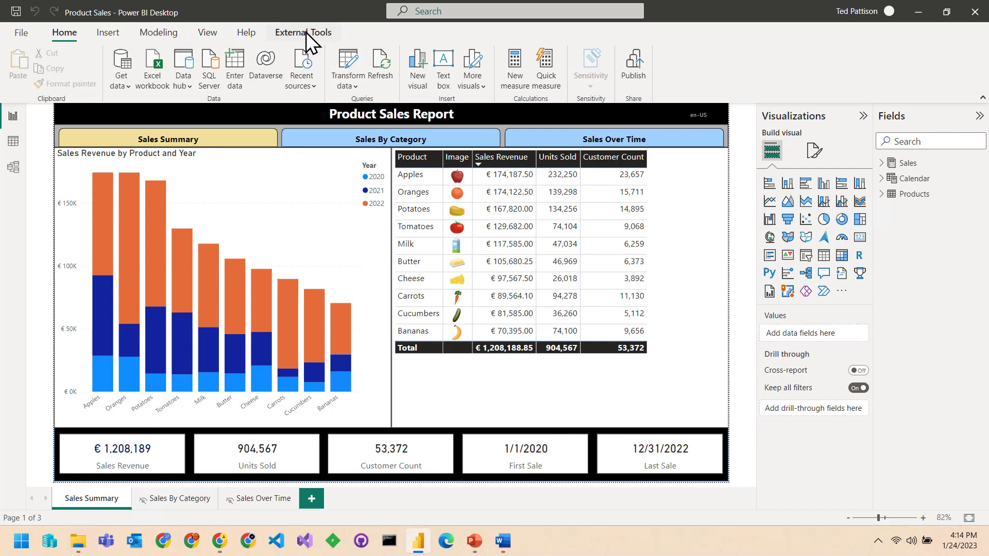
pyautogui.click(13, 167)
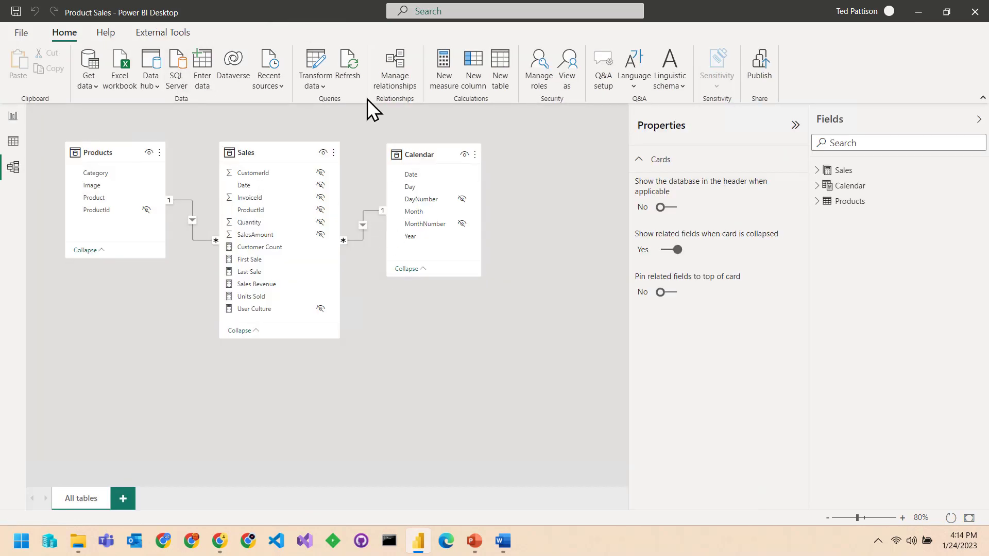
pyautogui.click(174, 34)
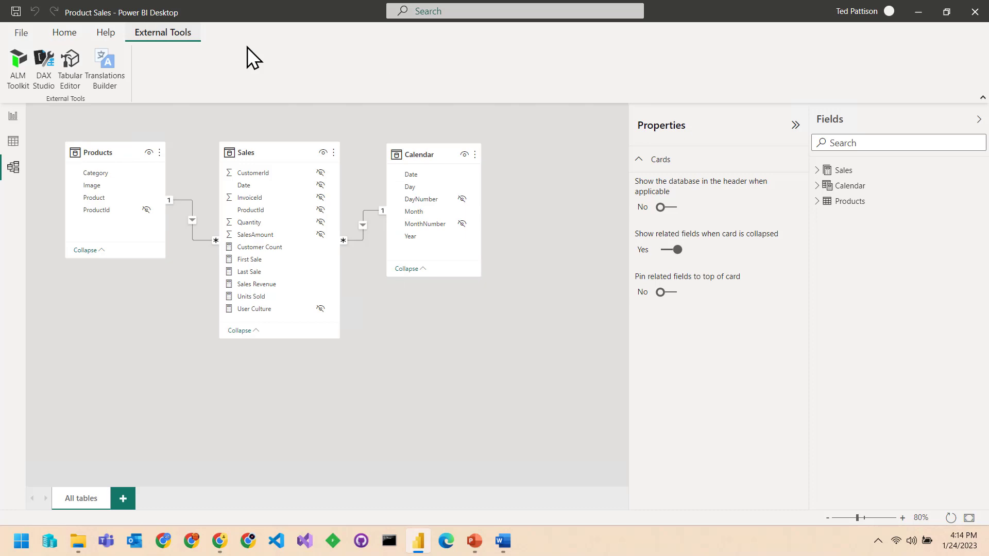
pyautogui.click(120, 64)
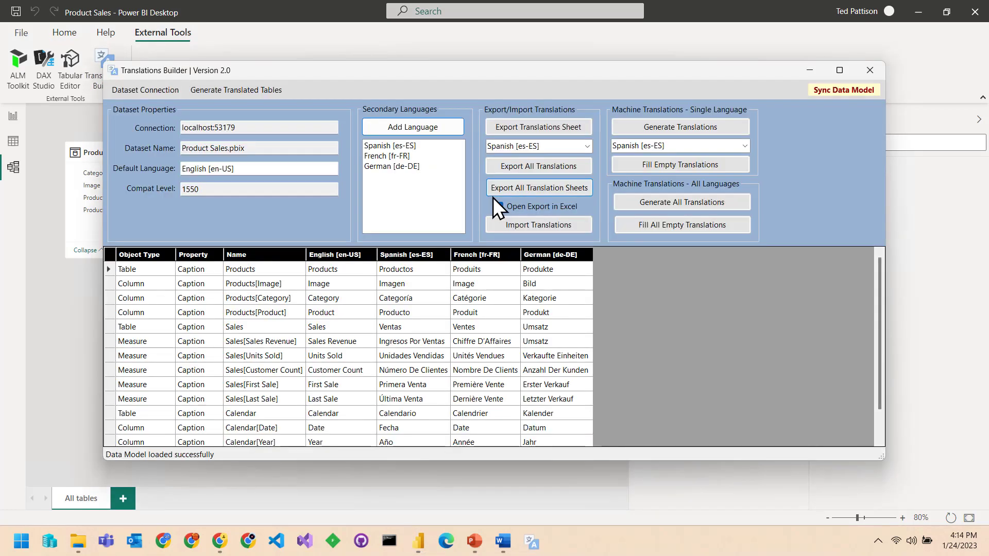
# Step: Move the Translations Builder window aside and create the Localized Labels table
pyautogui.moveTo(309, 71); pyautogui.dragTo(754, 68)
pyautogui.click(708, 88)
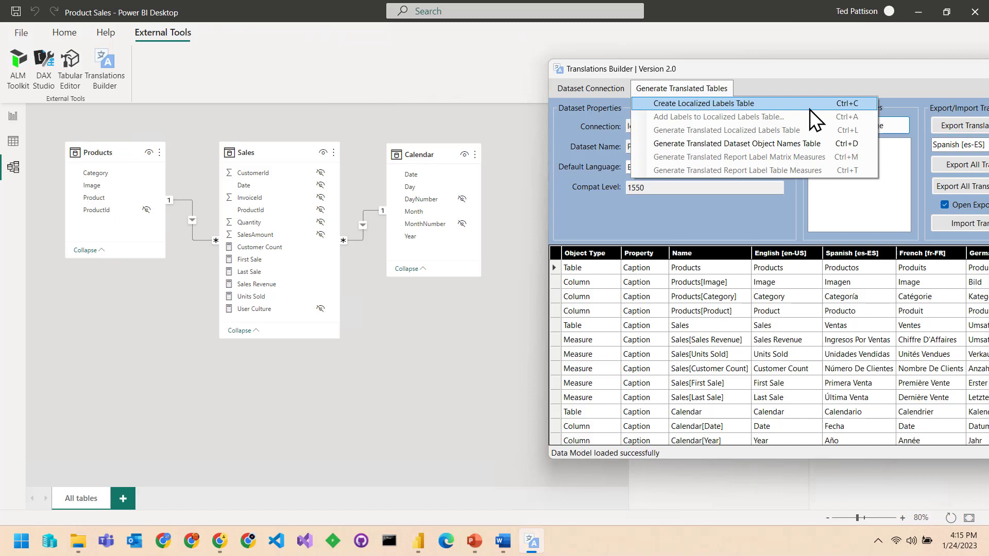
pyautogui.click(734, 103)
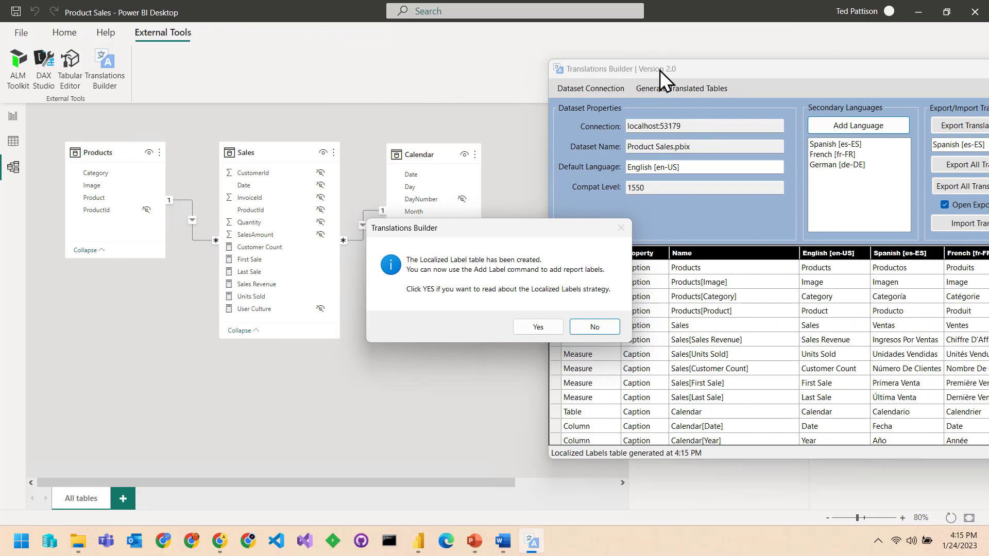
# Step: Open and skim the online guide to the Localized Labels table strategy, close it and return to a maximized Translations Builder
pyautogui.click(547, 329)
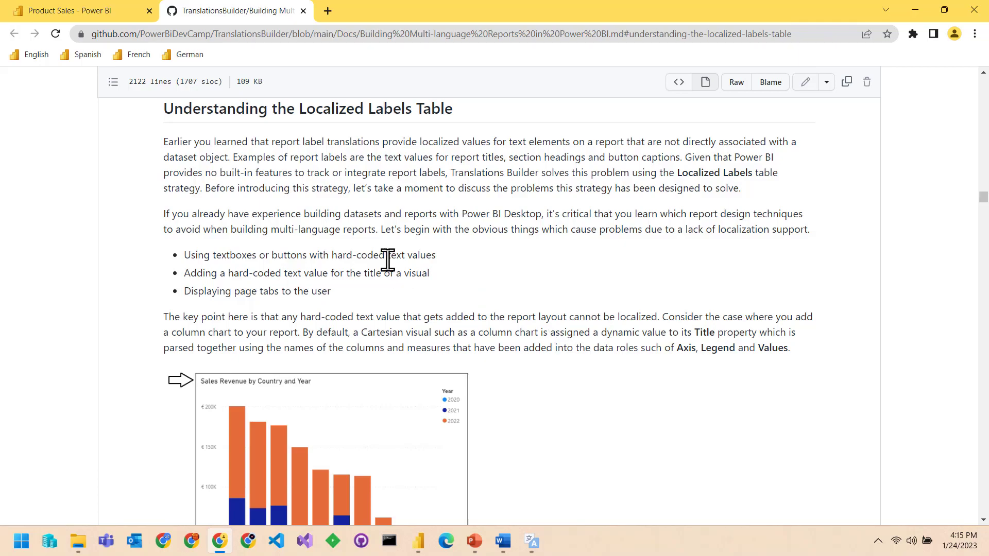
pyautogui.scroll(2, 387, 260)
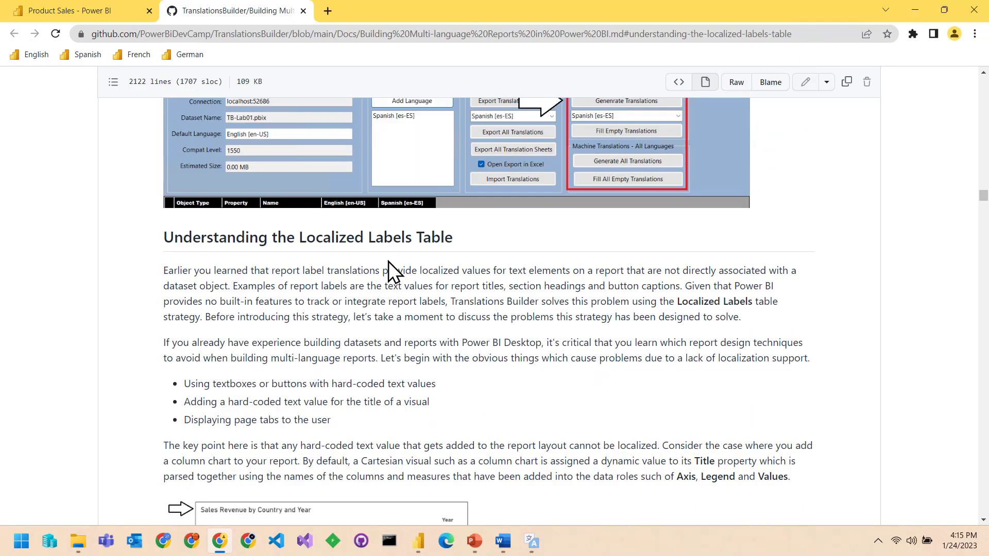
pyautogui.scroll(-14, 389, 261)
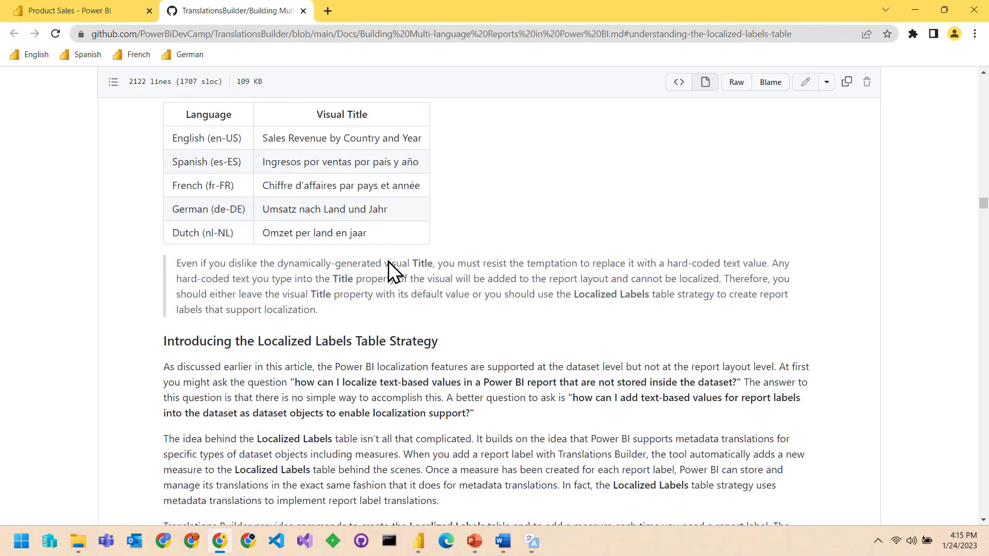
pyautogui.scroll(-2, 388, 261)
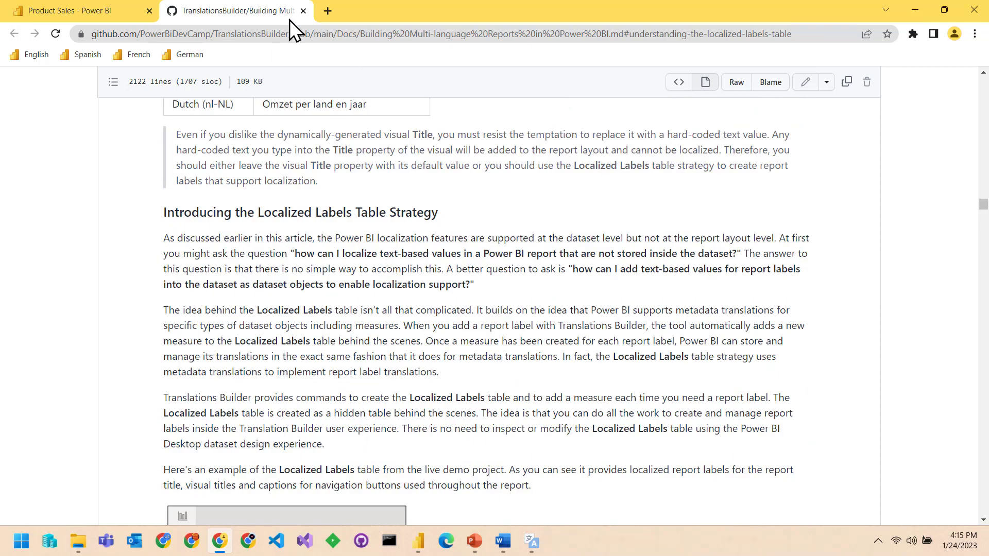
pyautogui.click(304, 11)
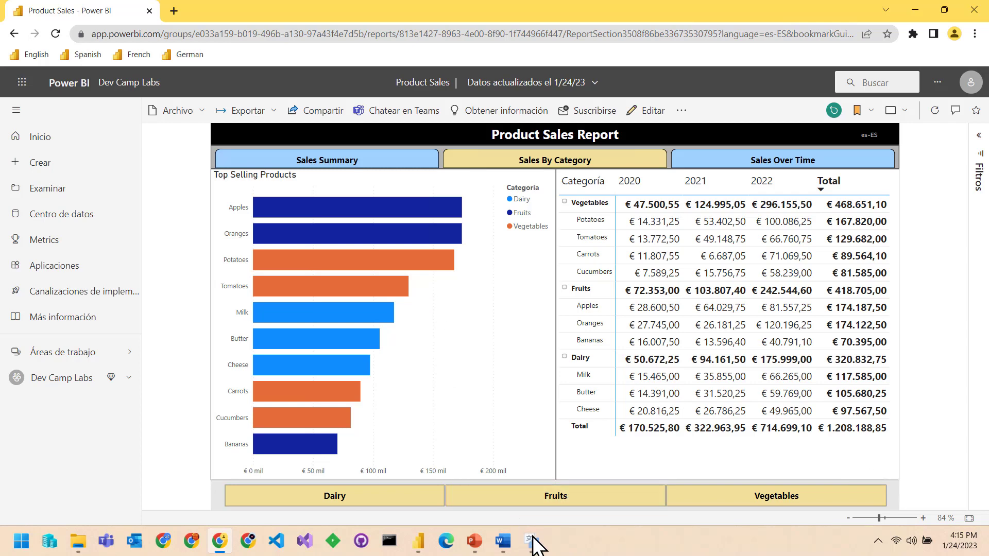
pyautogui.click(531, 540)
pyautogui.doubleClick(681, 71)
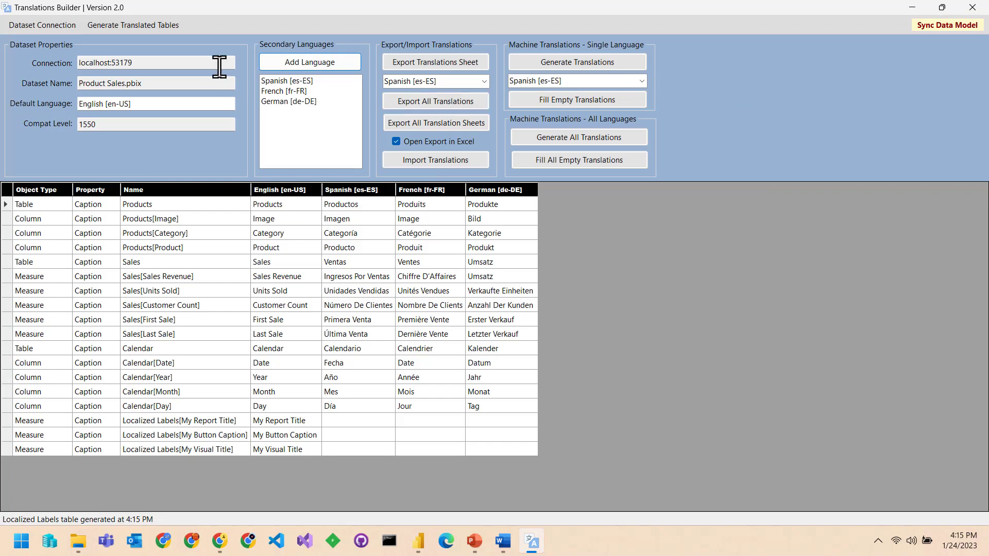
# Step: Add the label "Product Sales Report" to the Localized Labels table
pyautogui.click(166, 26)
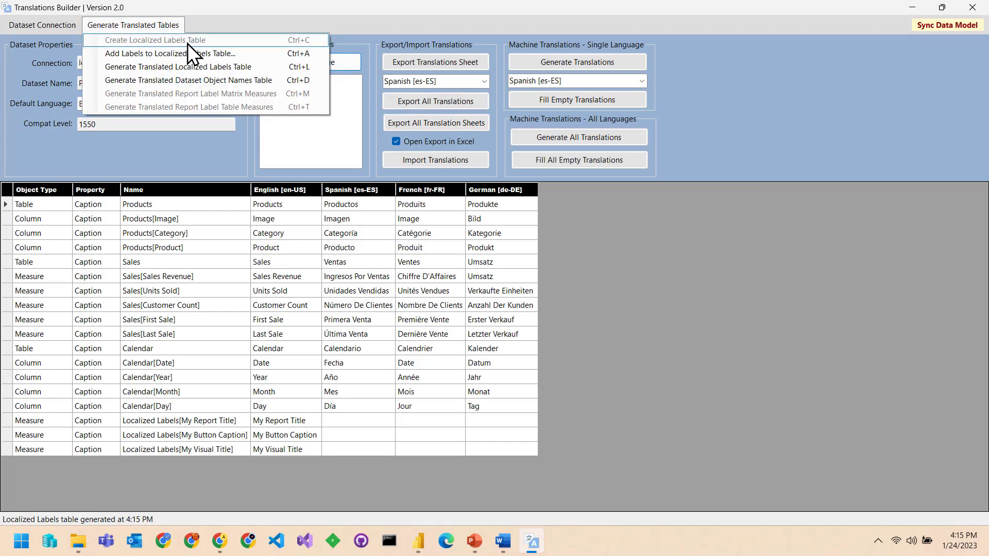
pyautogui.click(231, 54)
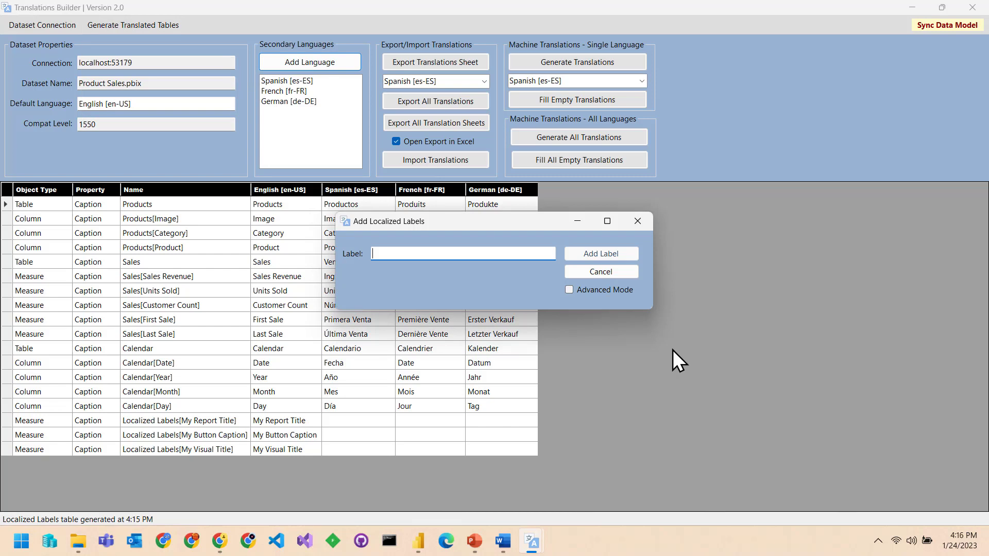
pyautogui.write('Product Sales ')
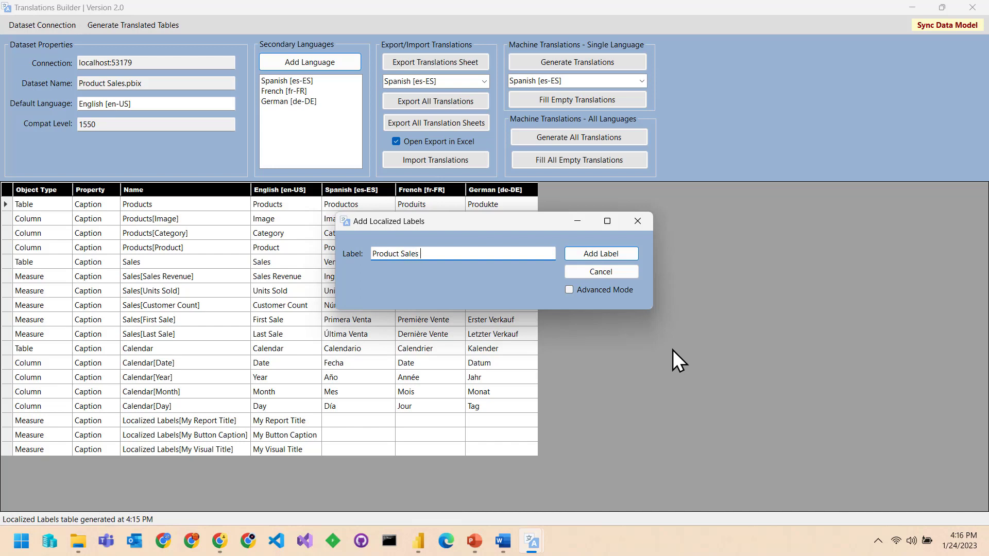
pyautogui.write('Report')
pyautogui.click(604, 254)
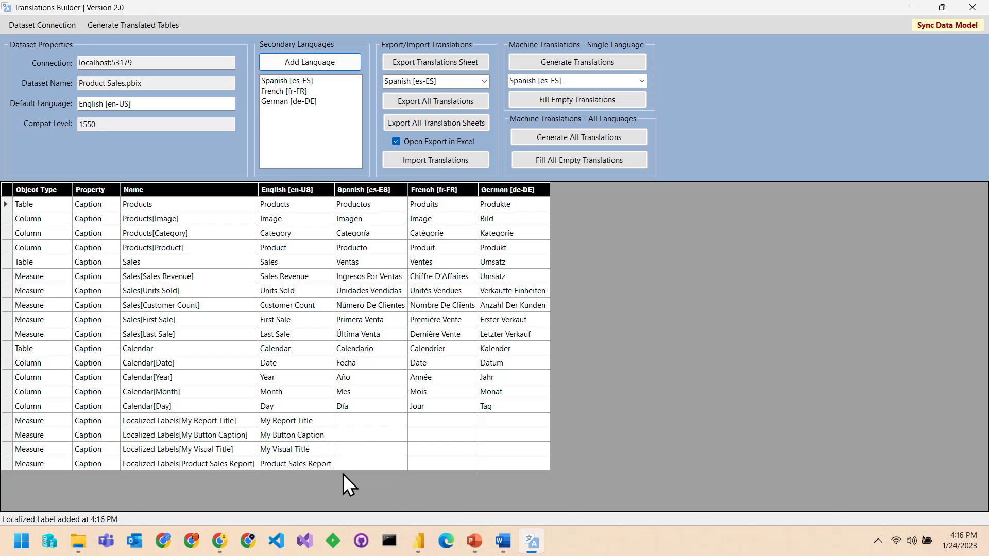
# Step: Check the default translation dialog for the My Report Title label without changing it, and delete that label
pyautogui.doubleClick(325, 421)
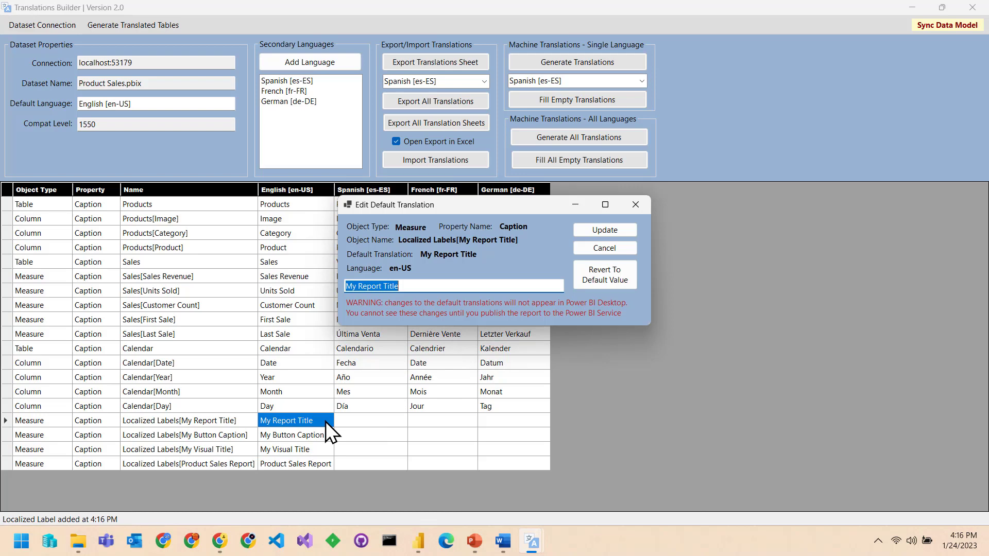
pyautogui.click(611, 249)
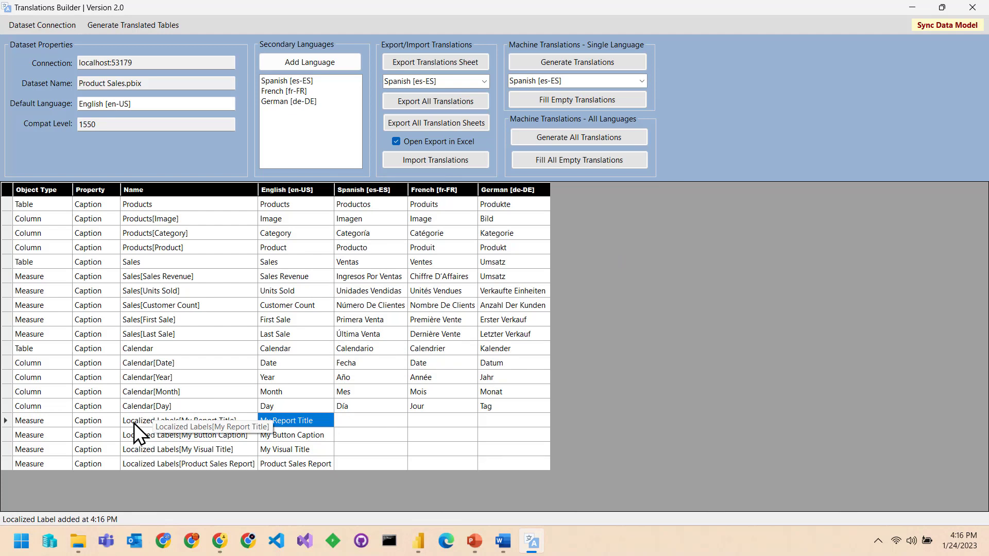
pyautogui.click(194, 421)
pyautogui.doubleClick(193, 422)
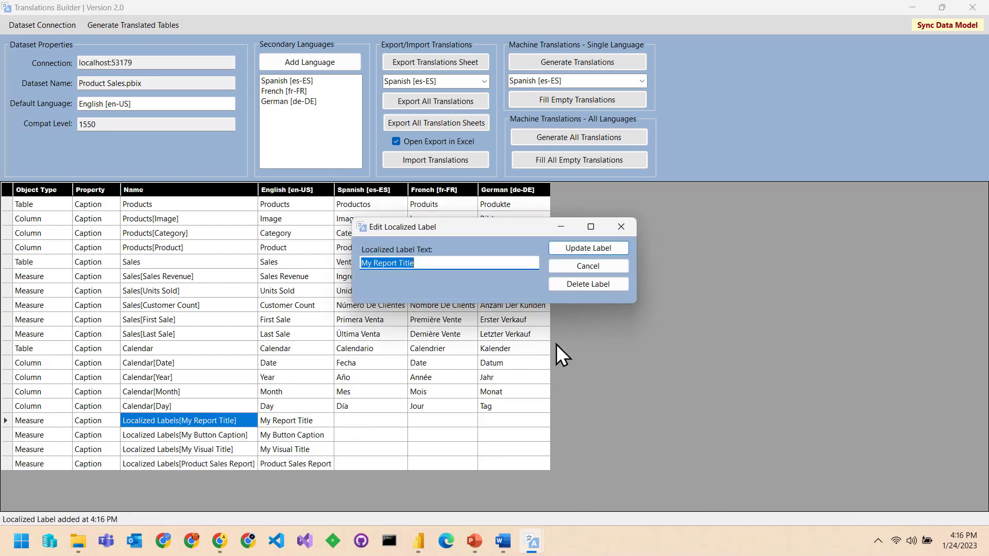
pyautogui.click(598, 285)
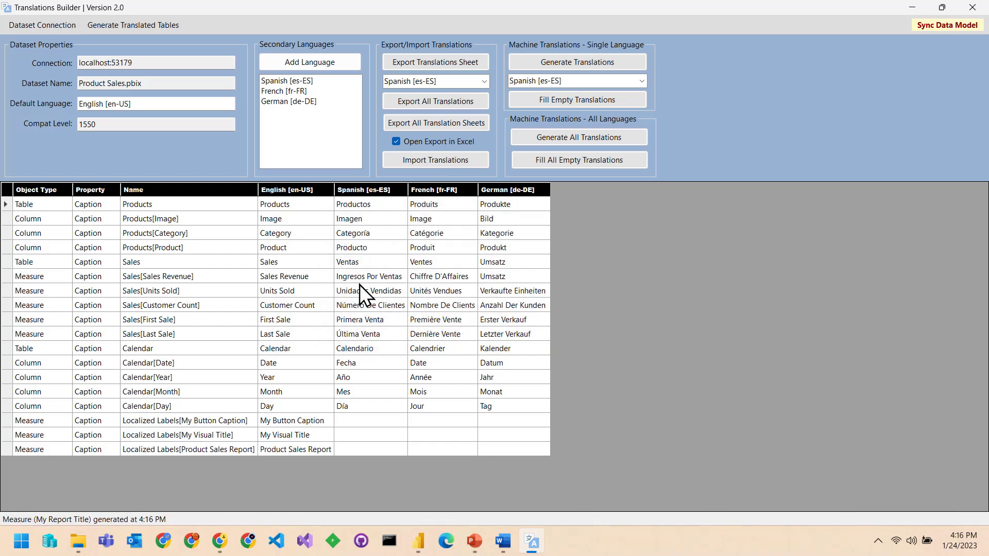
# Step: Enable Advanced Mode for adding localized labels and delete all existing labels
pyautogui.click(154, 29)
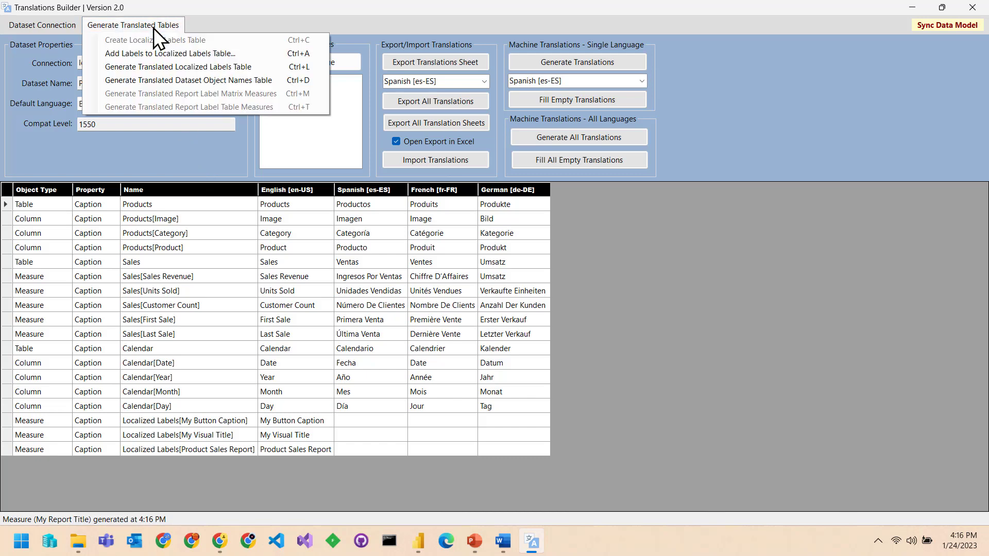
pyautogui.click(251, 51)
pyautogui.click(569, 290)
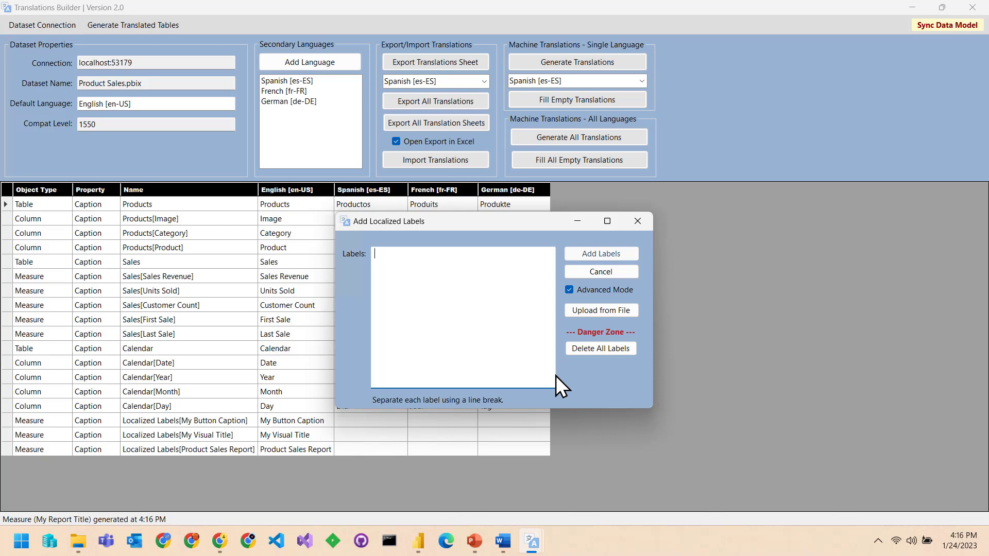
pyautogui.click(606, 348)
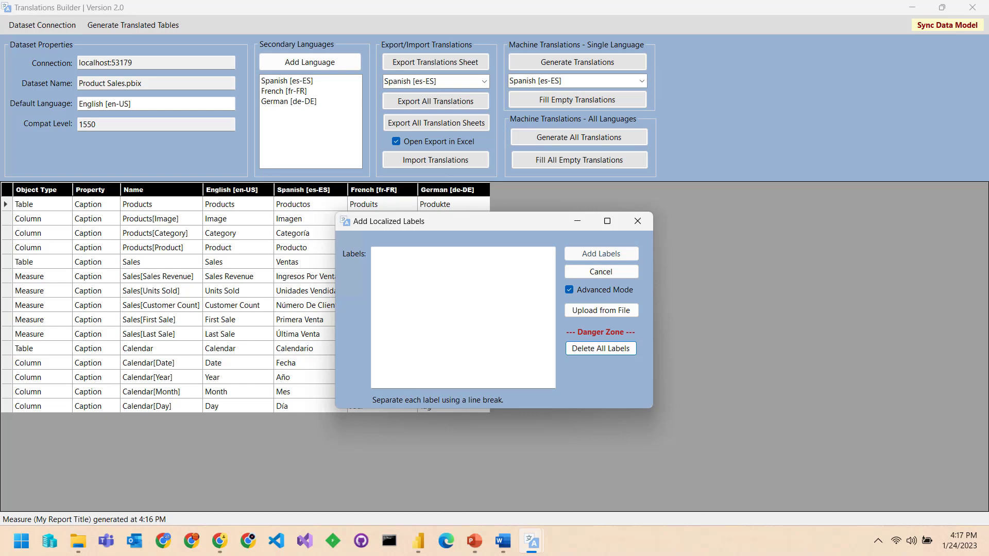
# Step: Add the labels Product Sales Report, Sales Summary, Sales By Category, Sales Over Time and Top Selling Products, and fill all empty translations
pyautogui.click(493, 332)
pyautogui.write('Product Sales Report Sales Summary Sales By Category Sales Over Time Top Selling Products')
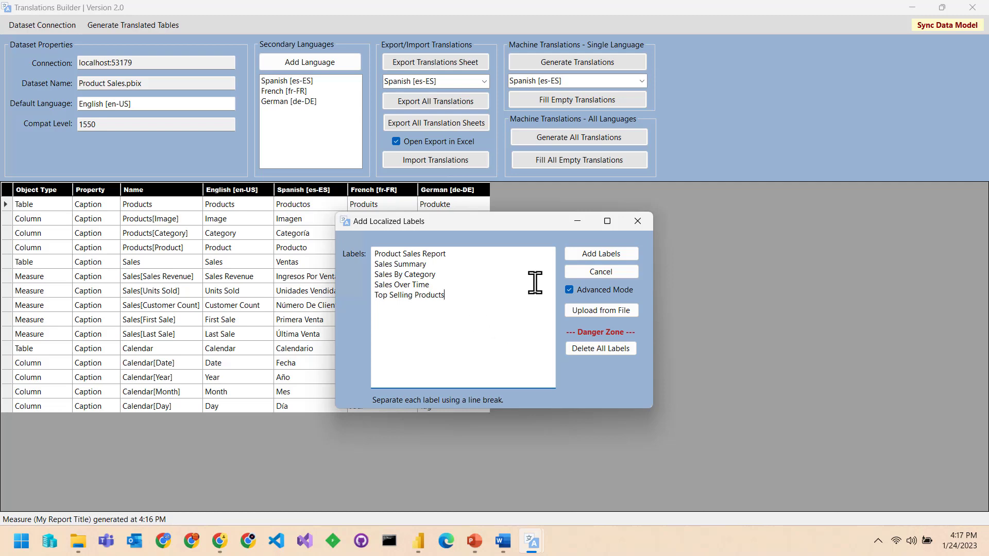
pyautogui.click(604, 254)
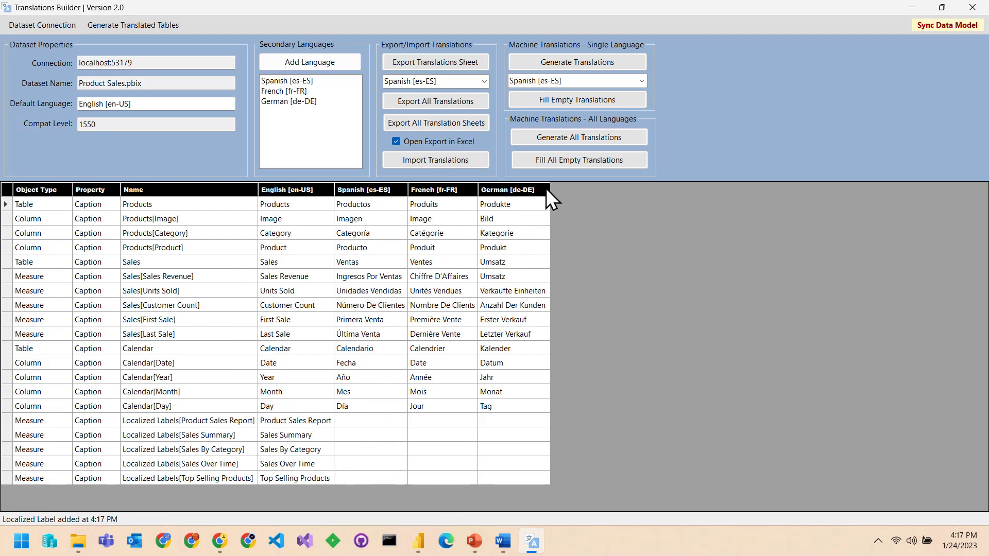
pyautogui.click(569, 161)
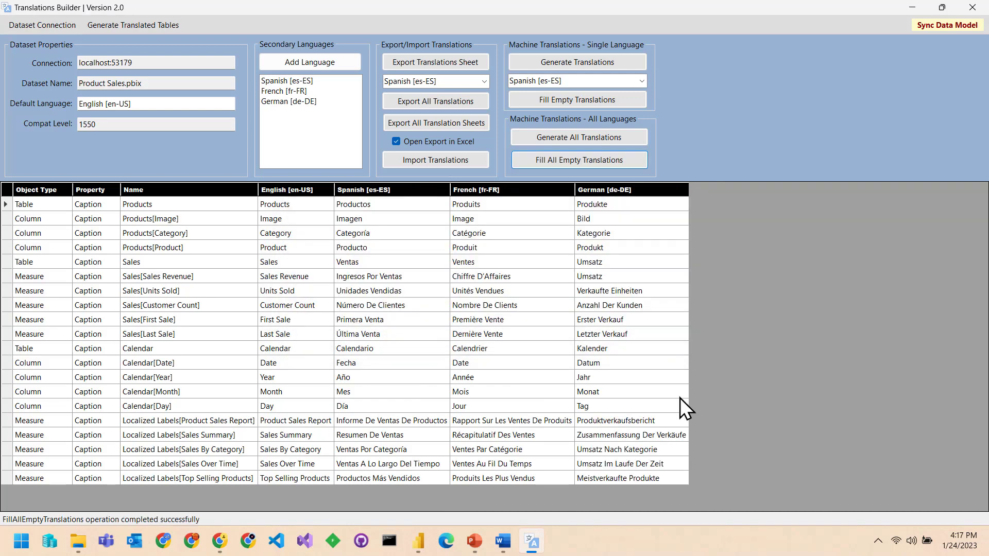
# Step: Switch to Power BI Desktop, collapse the model properties and place the Localized Labels table below the Products table
pyautogui.doubleClick(536, 11)
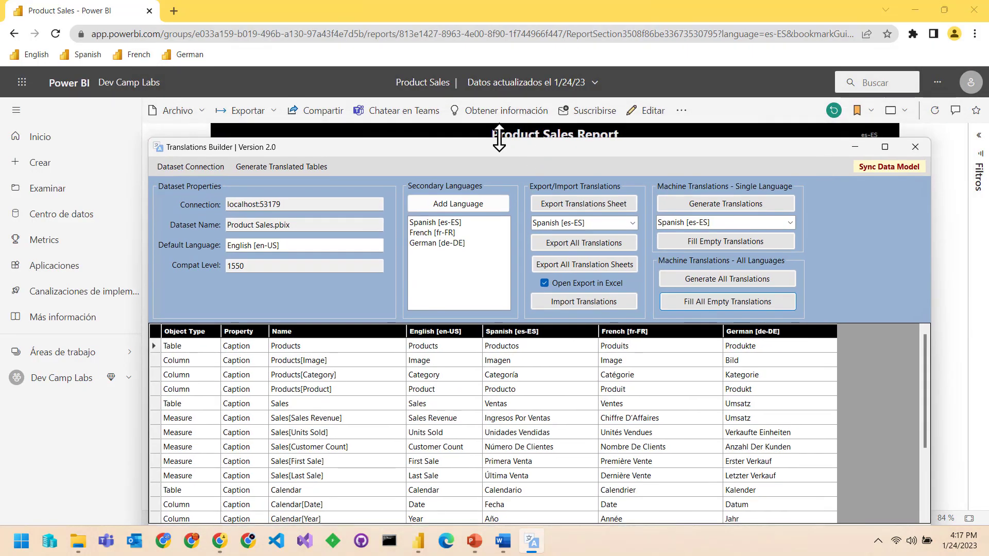
pyautogui.click(420, 549)
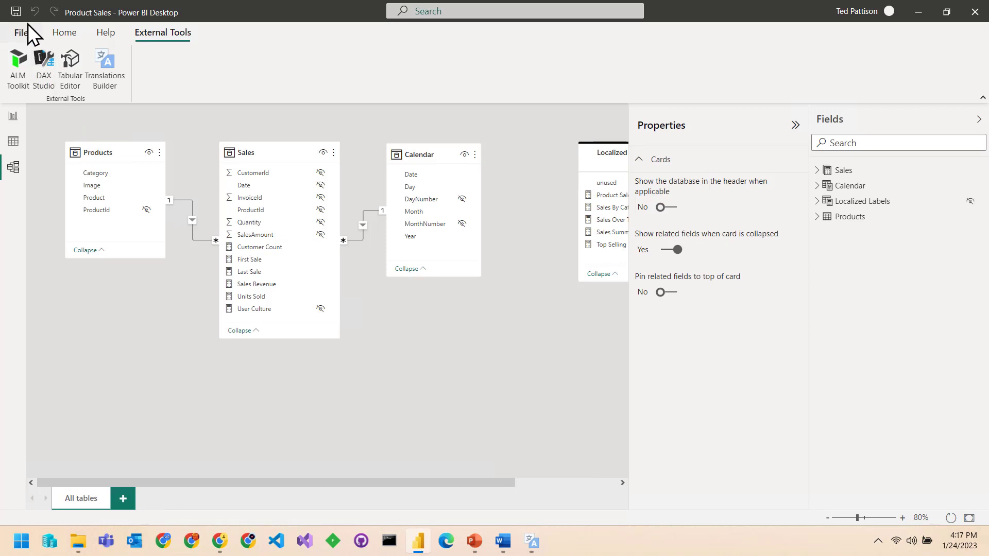
pyautogui.click(796, 125)
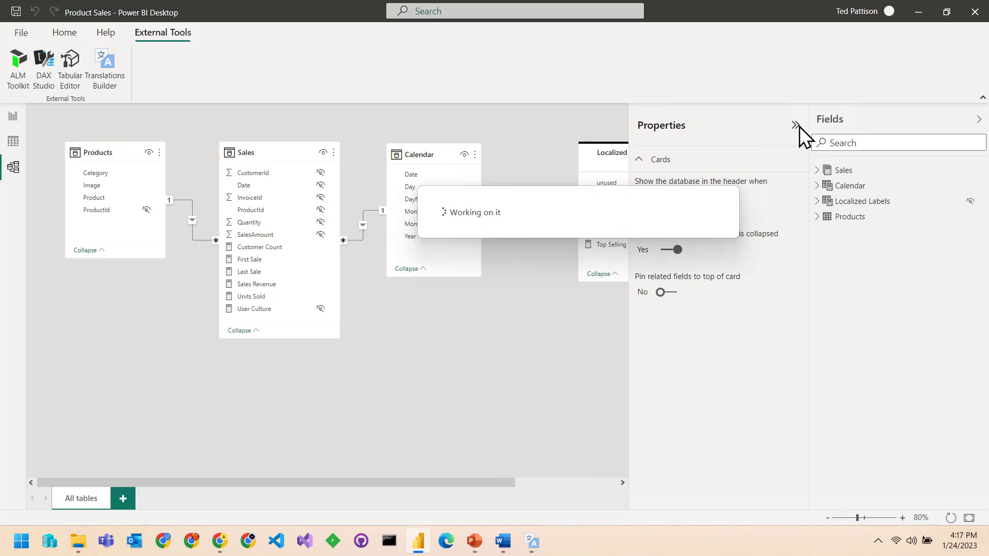
pyautogui.moveTo(644, 155); pyautogui.dragTo(134, 364)
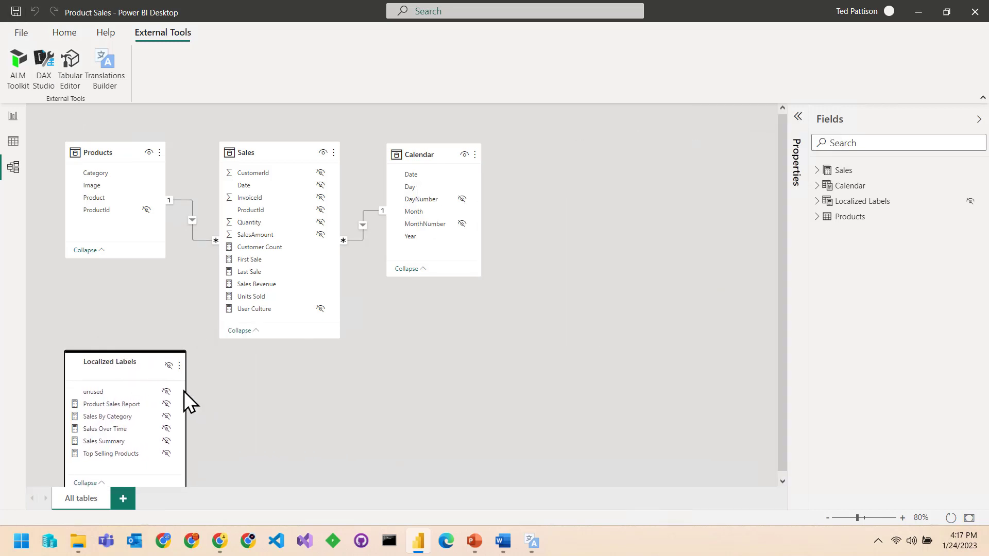
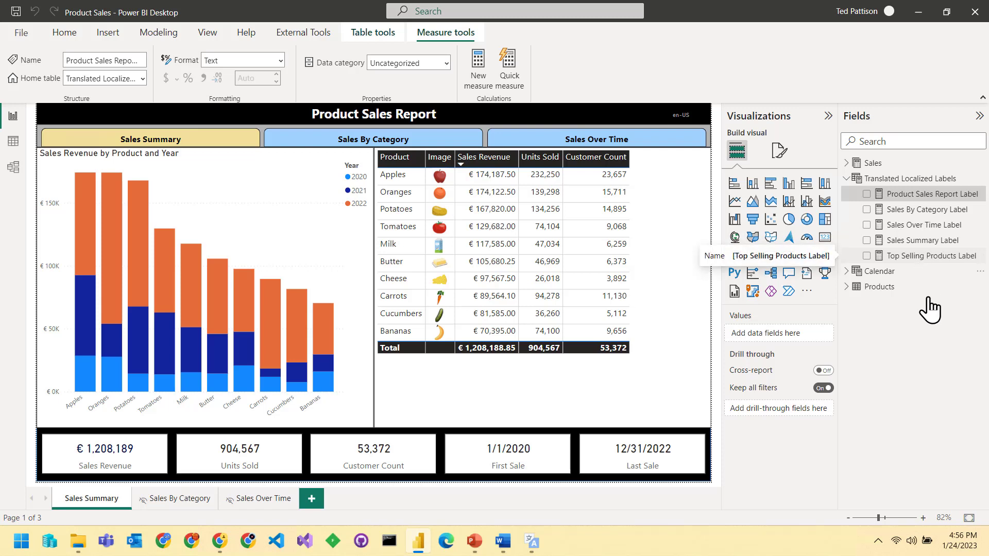
# Step: Base the title shape's text on the Sales Summary page on the Product Sales Report Label field from Translated Localized Labels
pyautogui.click(502, 116)
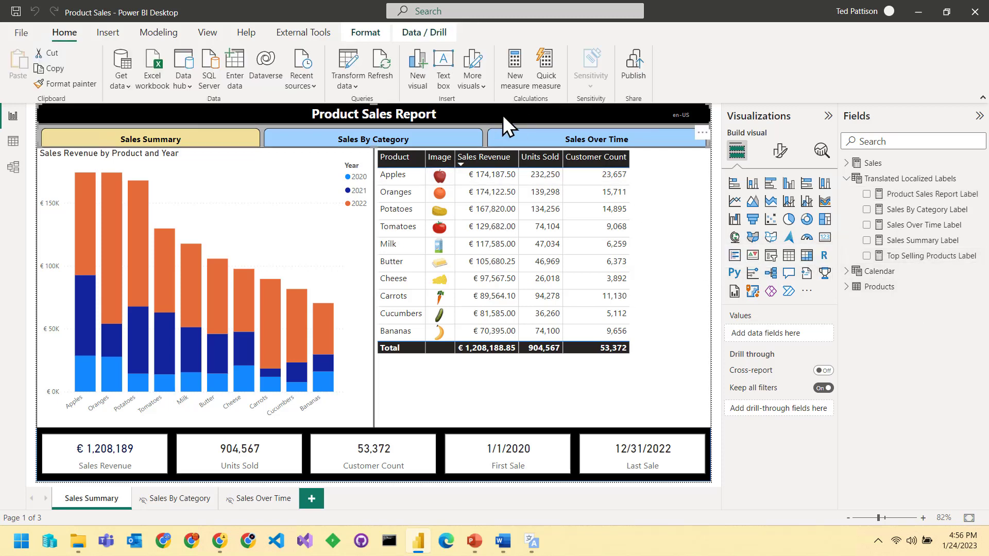
pyautogui.click(477, 114)
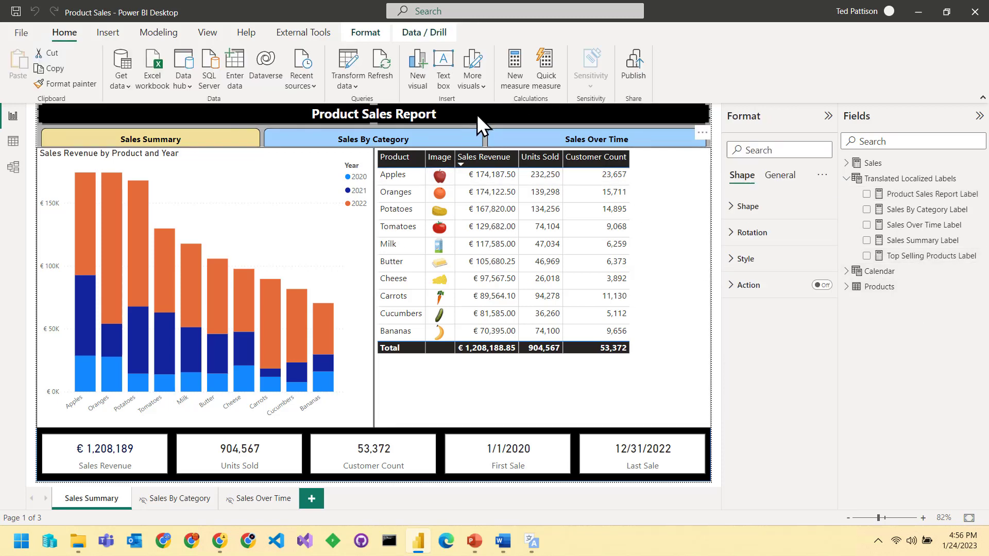
pyautogui.click(722, 263)
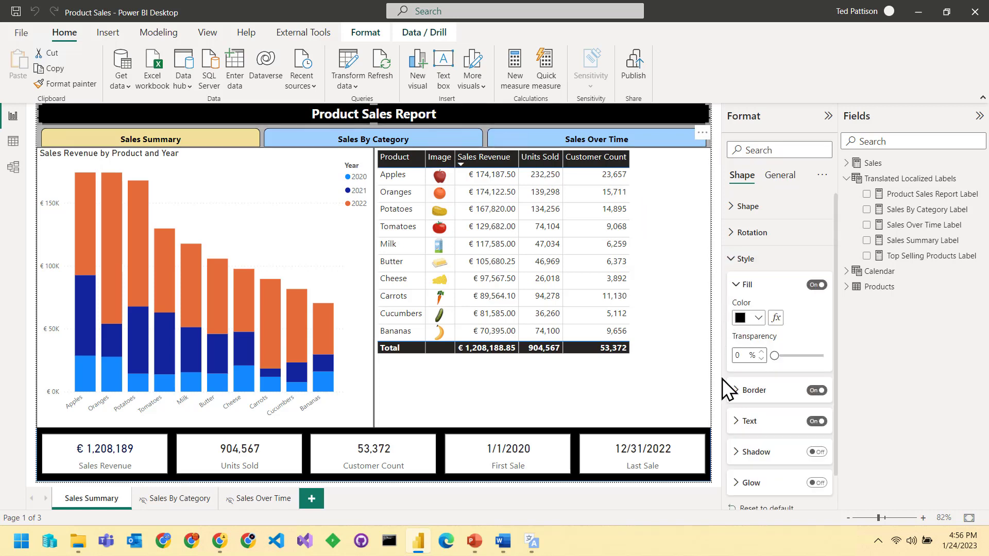
pyautogui.click(735, 424)
pyautogui.scroll(-3, 805, 418)
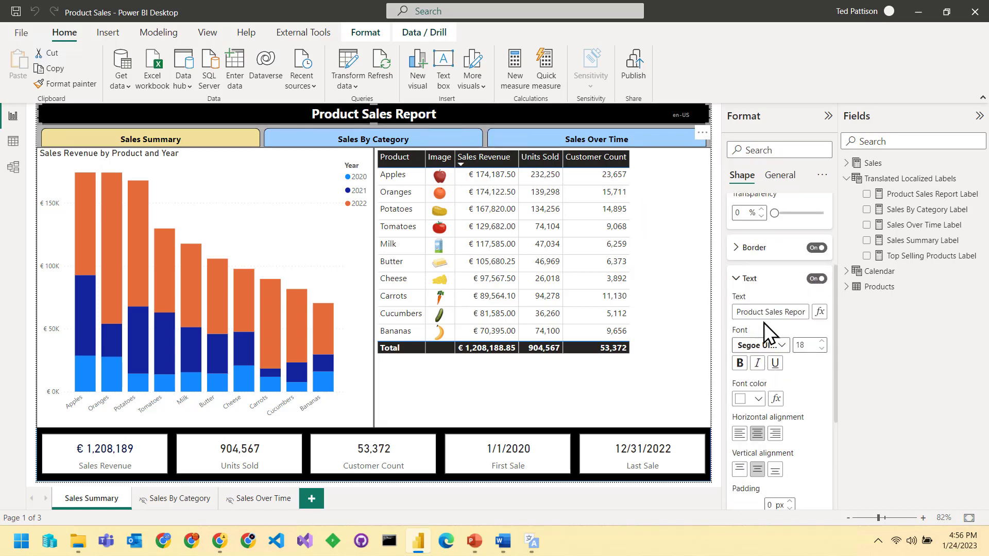
pyautogui.click(820, 312)
pyautogui.click(376, 175)
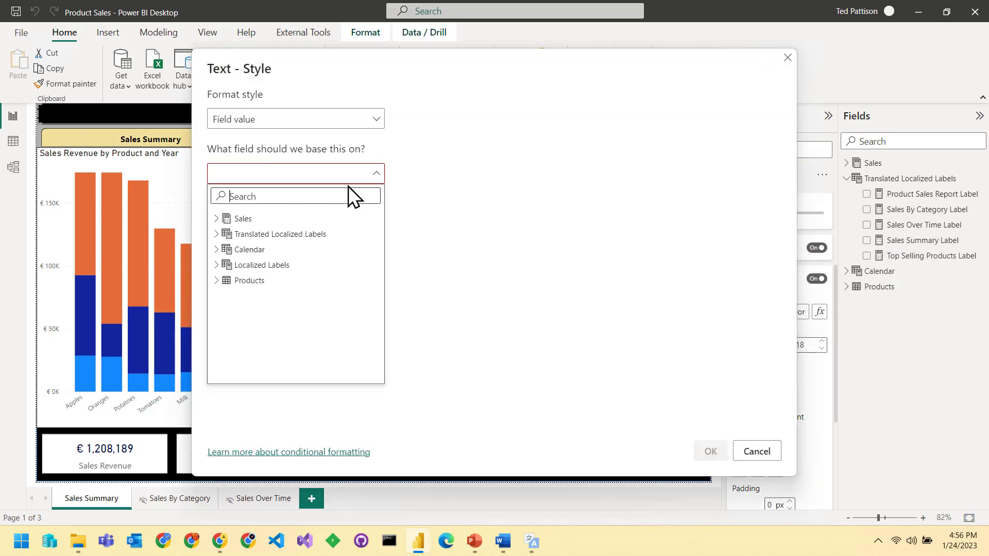
pyautogui.click(216, 234)
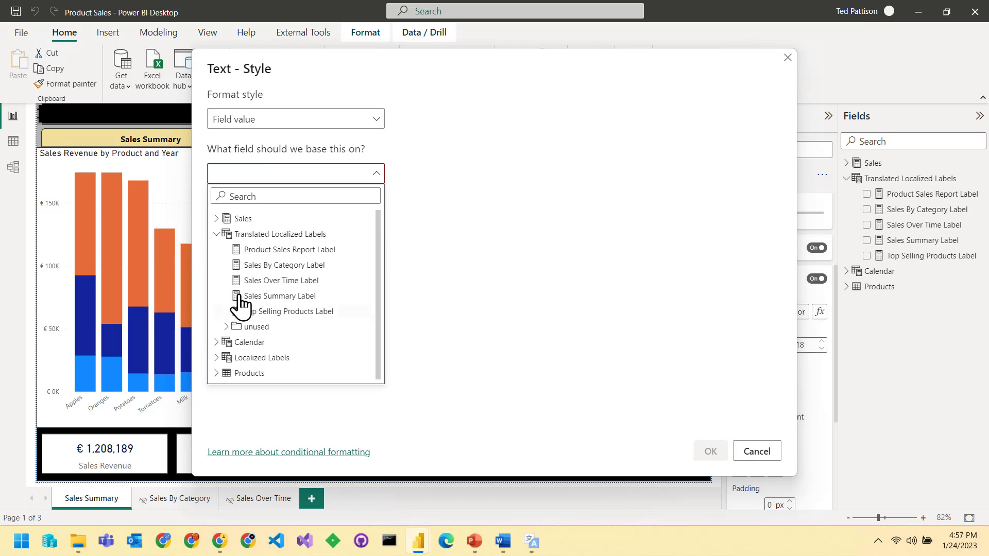
pyautogui.click(284, 250)
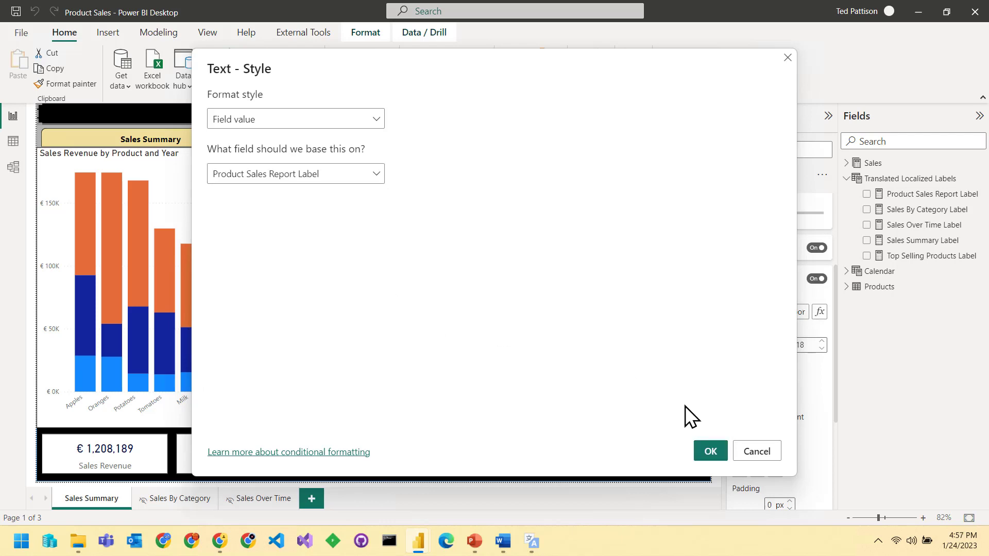
pyautogui.click(711, 452)
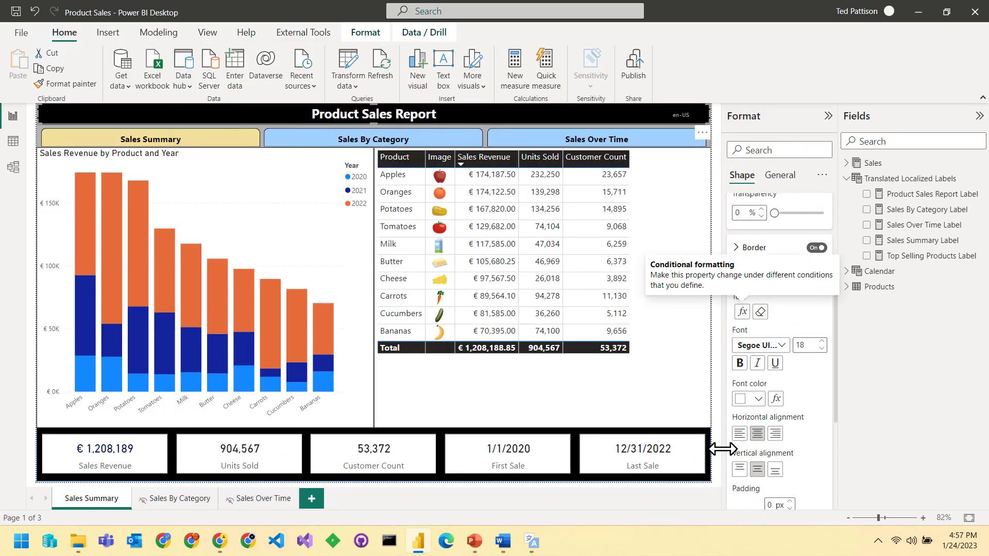
# Step: Base the Sales Summary navigation button's text on the Sales Summary Label field on the Sales Summary page
pyautogui.click(232, 144)
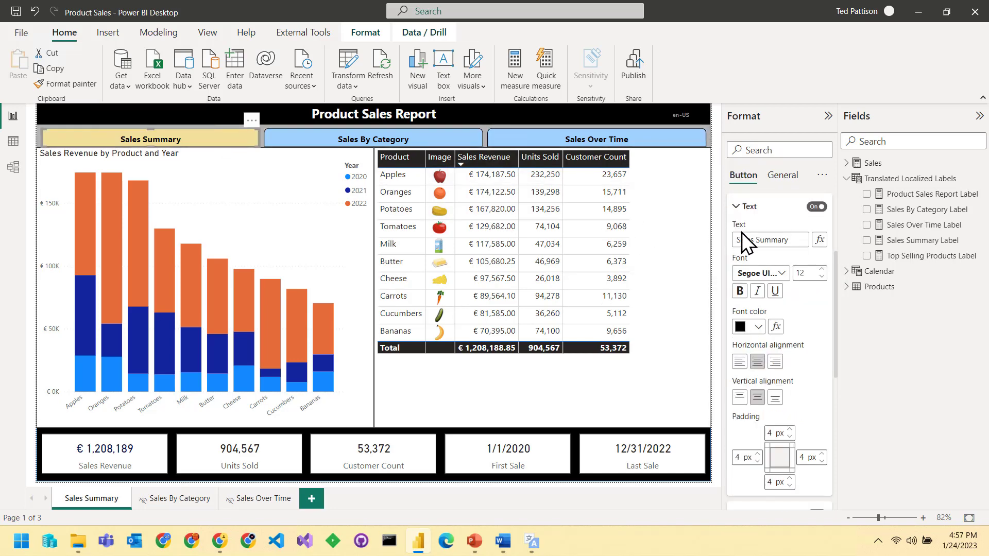
pyautogui.click(820, 240)
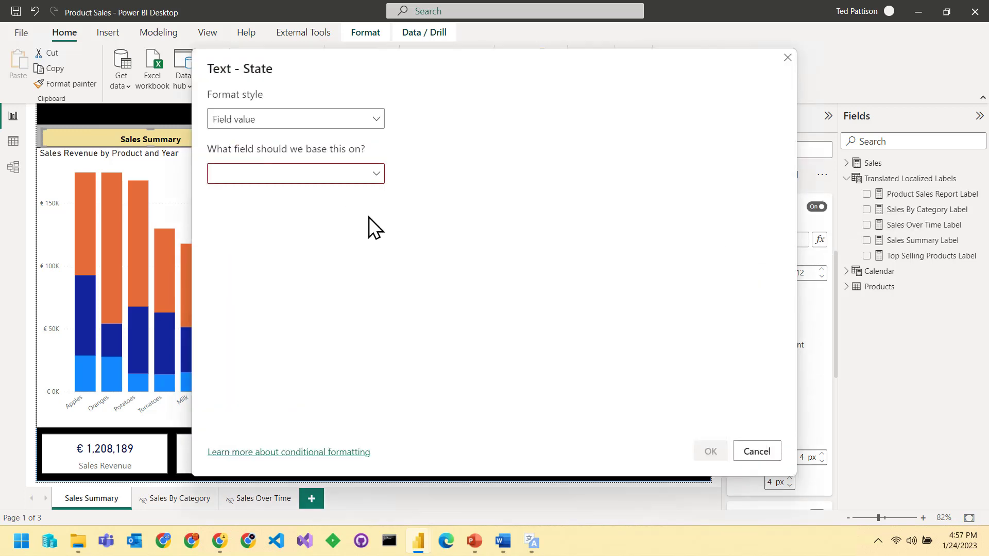
pyautogui.click(320, 177)
pyautogui.click(225, 234)
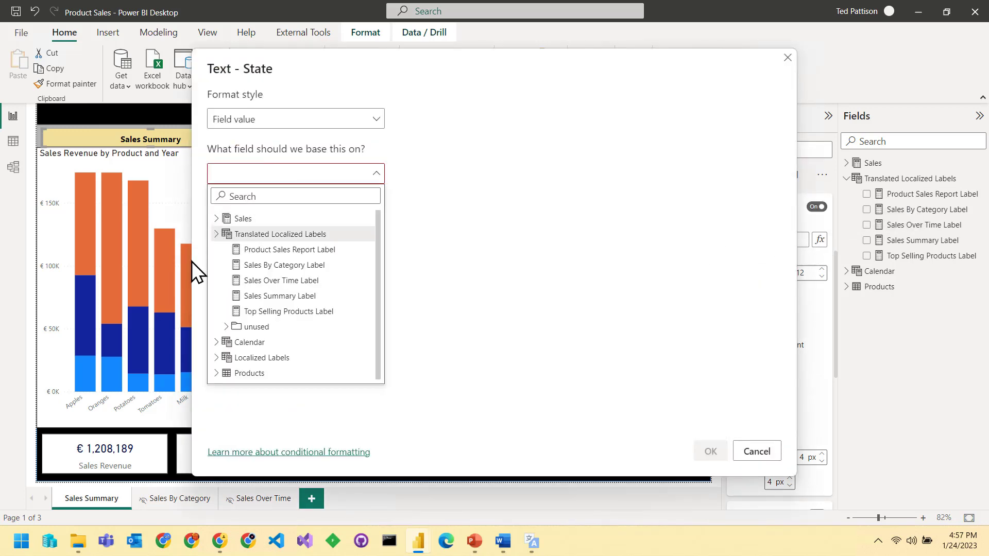
pyautogui.click(251, 296)
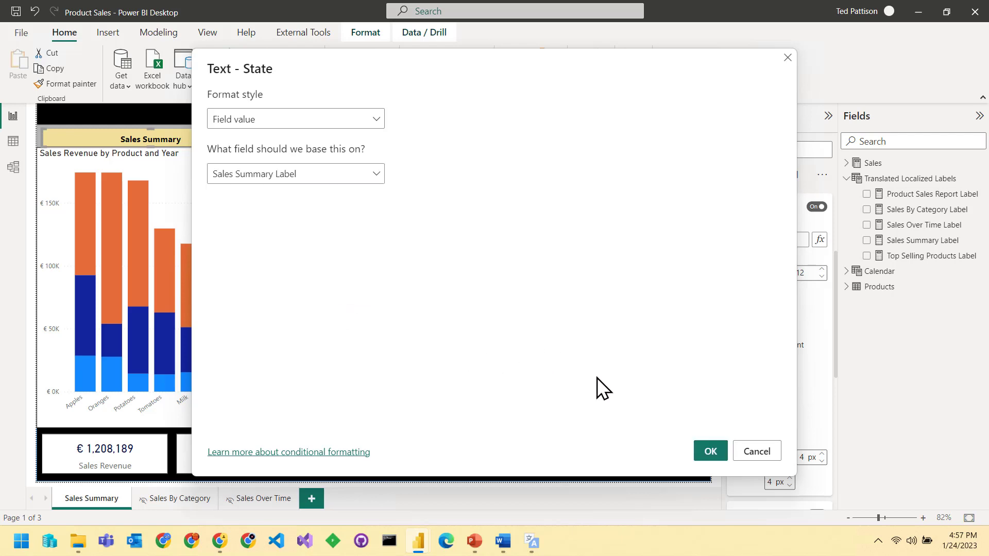
pyautogui.click(710, 452)
# Step: Base the Sales By Category navigation button's text on the Sales By Category Label field on the Sales Summary page
pyautogui.click(332, 147)
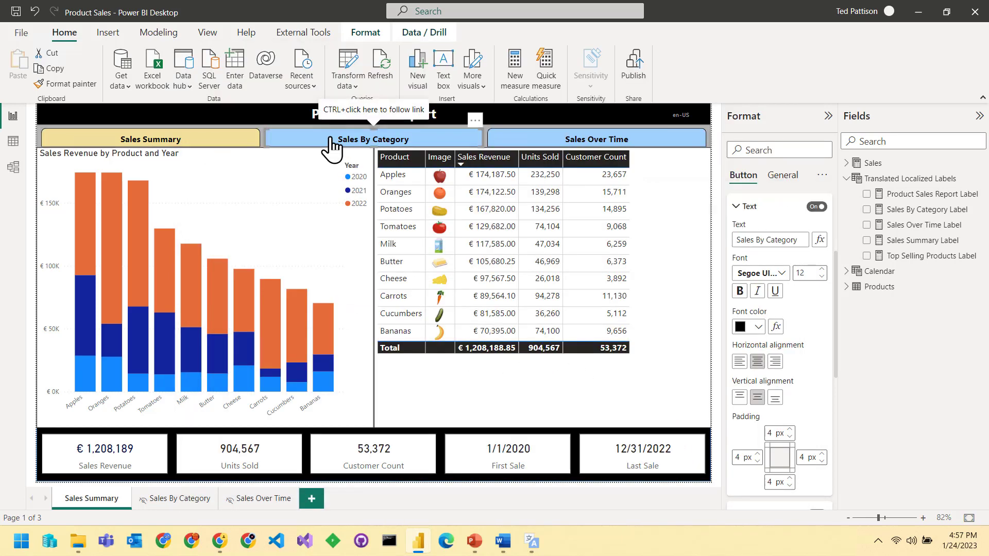
pyautogui.click(819, 240)
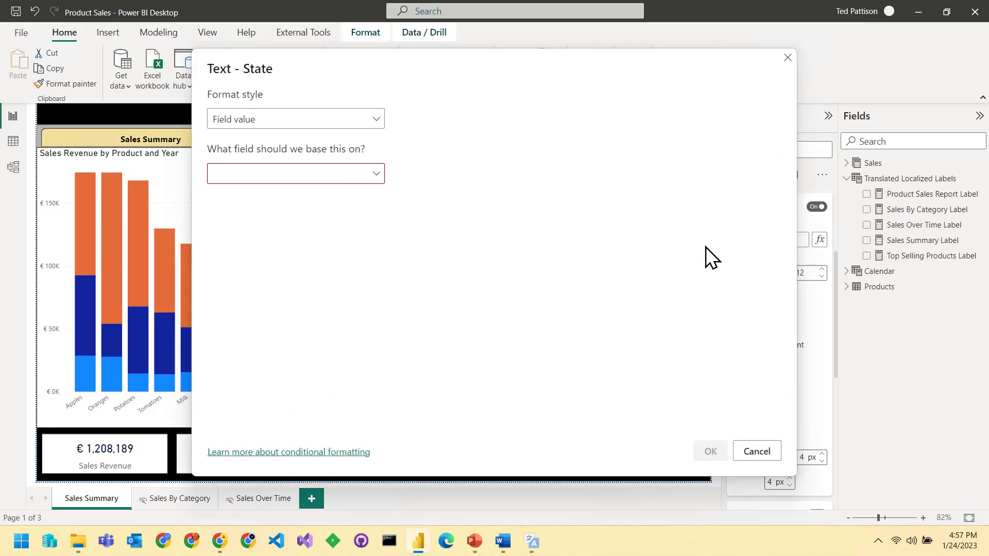
pyautogui.click(288, 175)
pyautogui.click(216, 233)
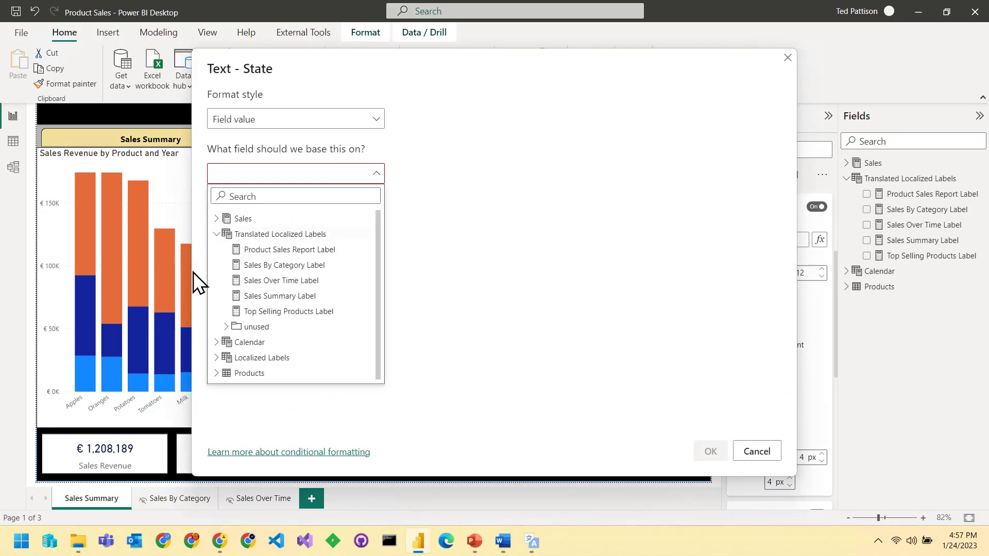
pyautogui.click(257, 266)
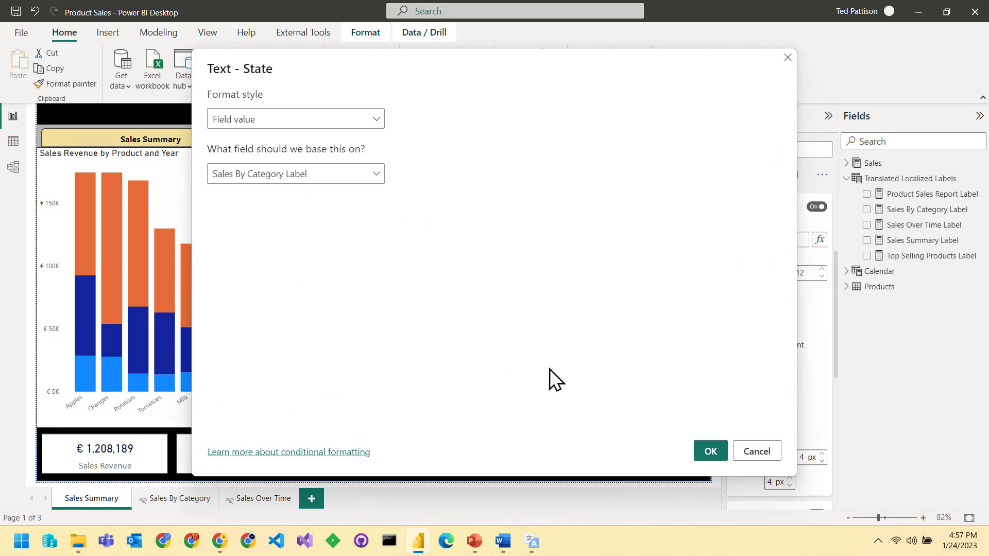
pyautogui.click(711, 452)
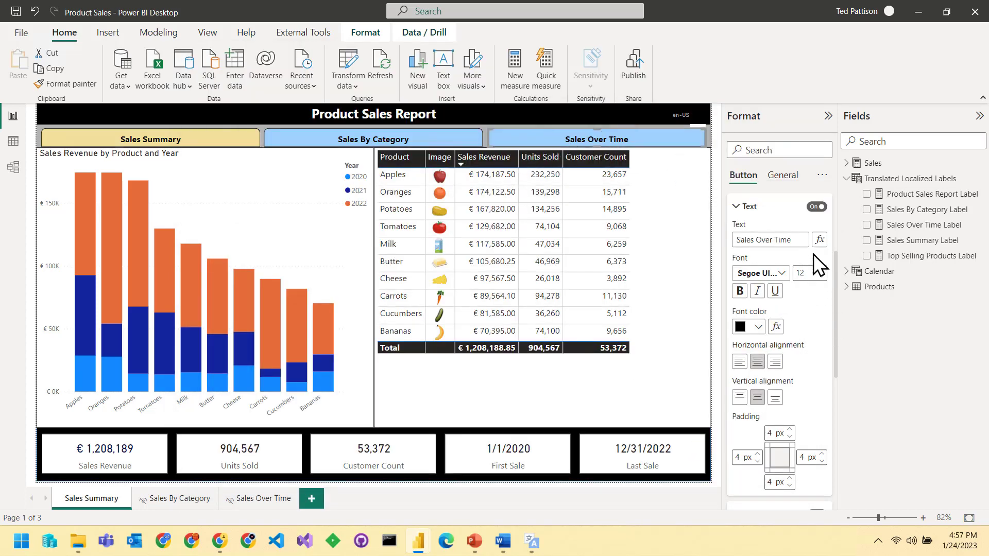
# Step: Base the Sales Over Time navigation button's text on the Sales Over Time Label field on the Sales Summary page
pyautogui.click(819, 240)
pyautogui.click(319, 173)
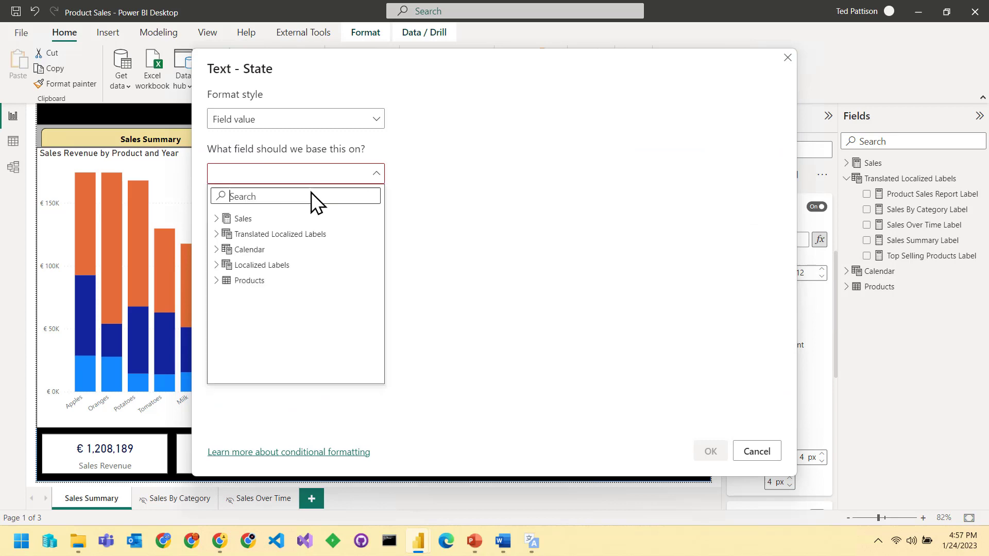
pyautogui.click(217, 235)
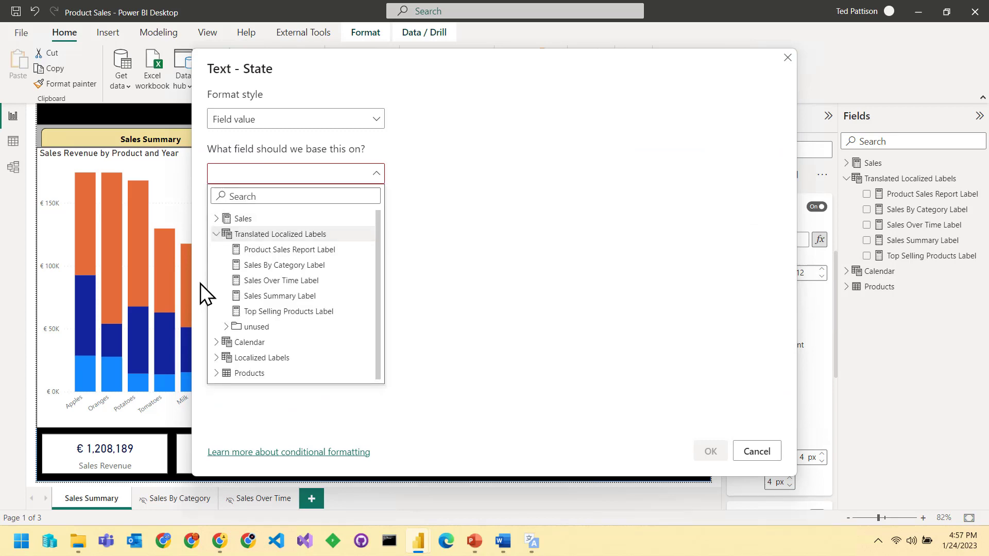
pyautogui.click(267, 281)
pyautogui.click(710, 452)
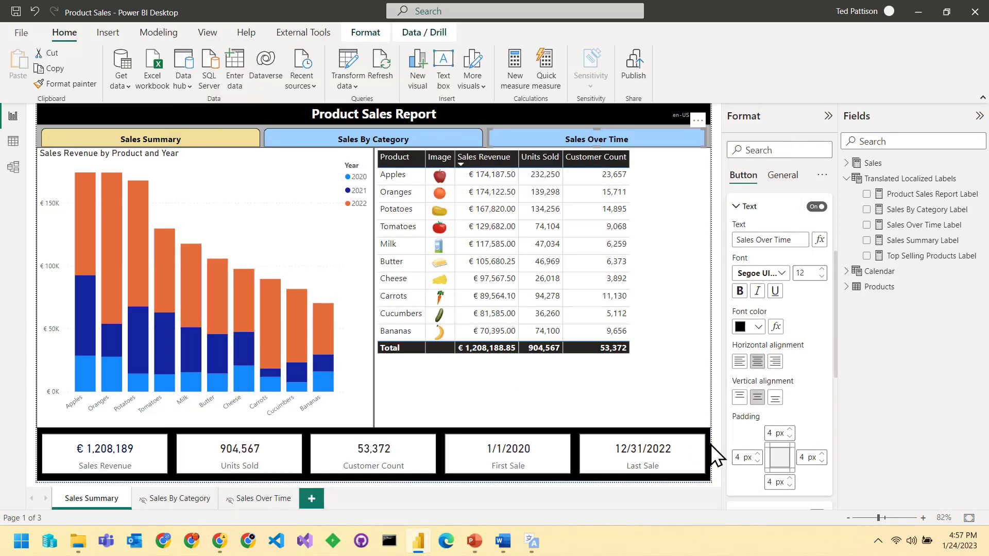
# Step: On the Sales By Category page, base the title shape's text on the Product Sales Report Label field
pyautogui.click(185, 499)
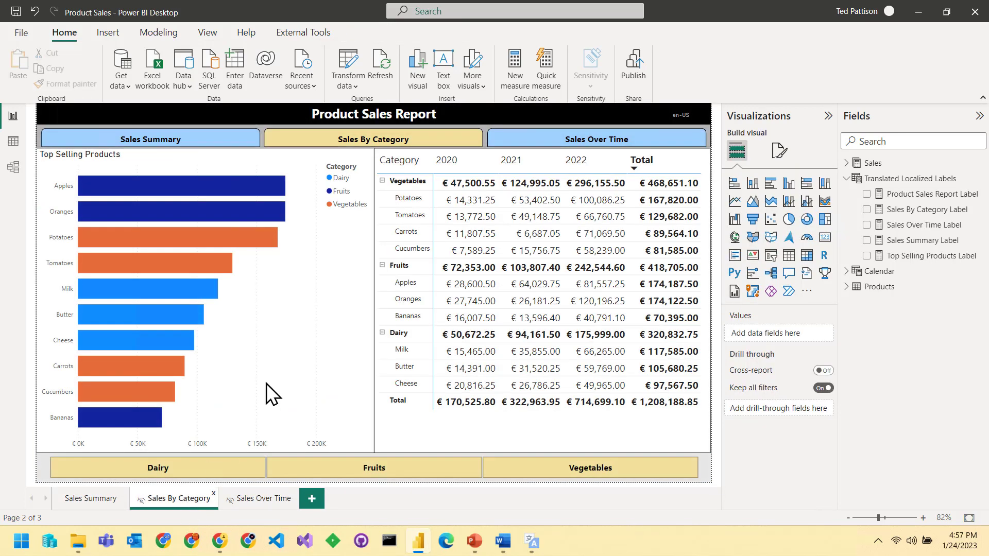
pyautogui.click(364, 115)
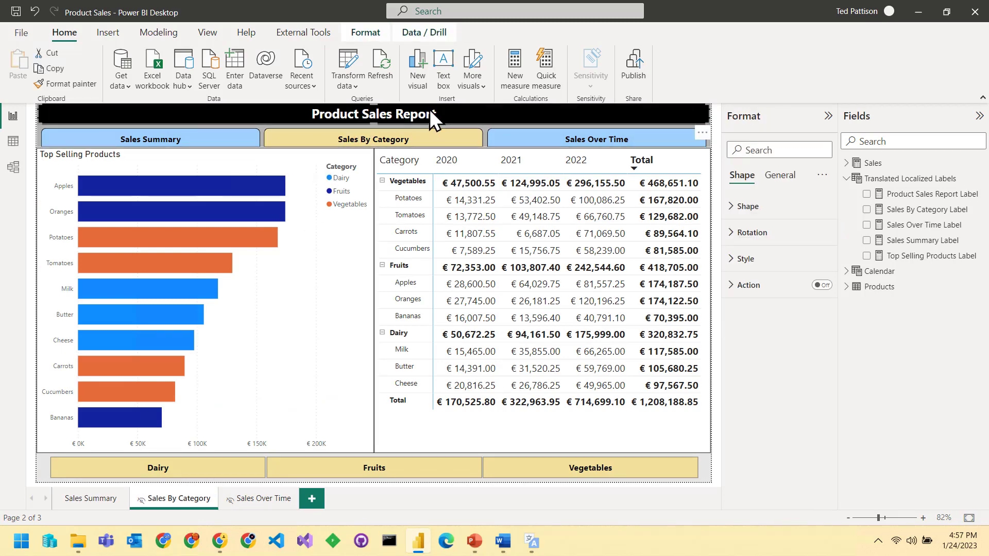
pyautogui.click(743, 259)
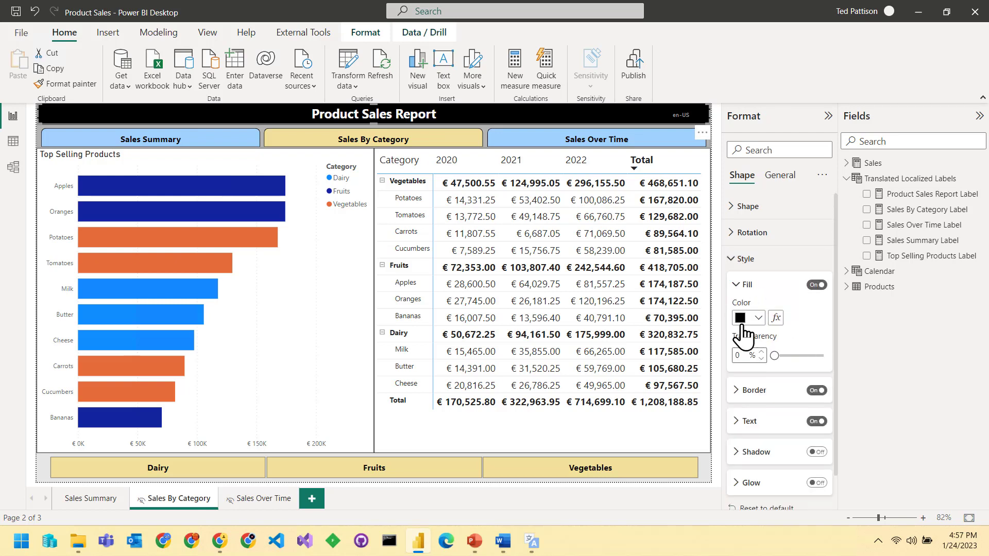
pyautogui.click(740, 283)
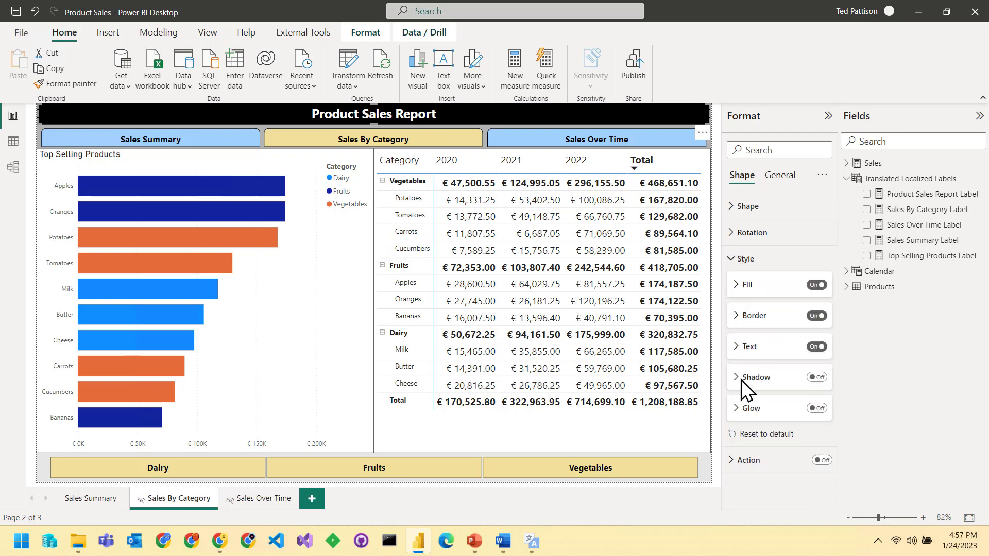
pyautogui.click(736, 348)
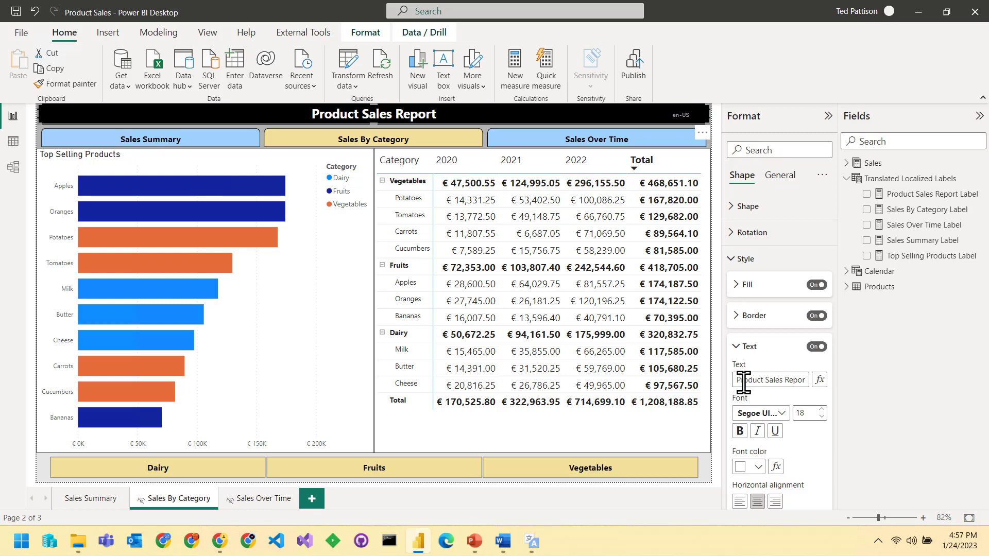
pyautogui.click(819, 380)
pyautogui.click(325, 181)
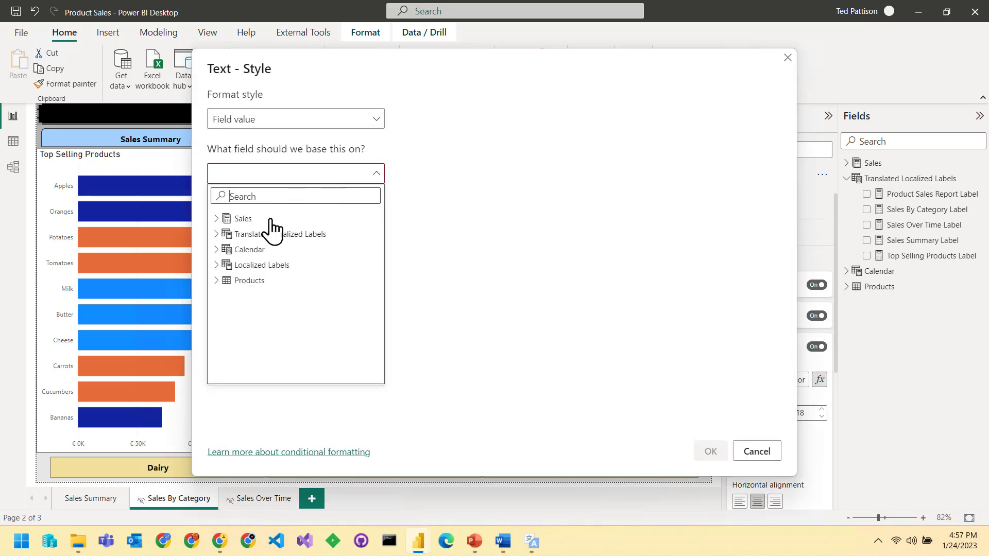
pyautogui.click(217, 235)
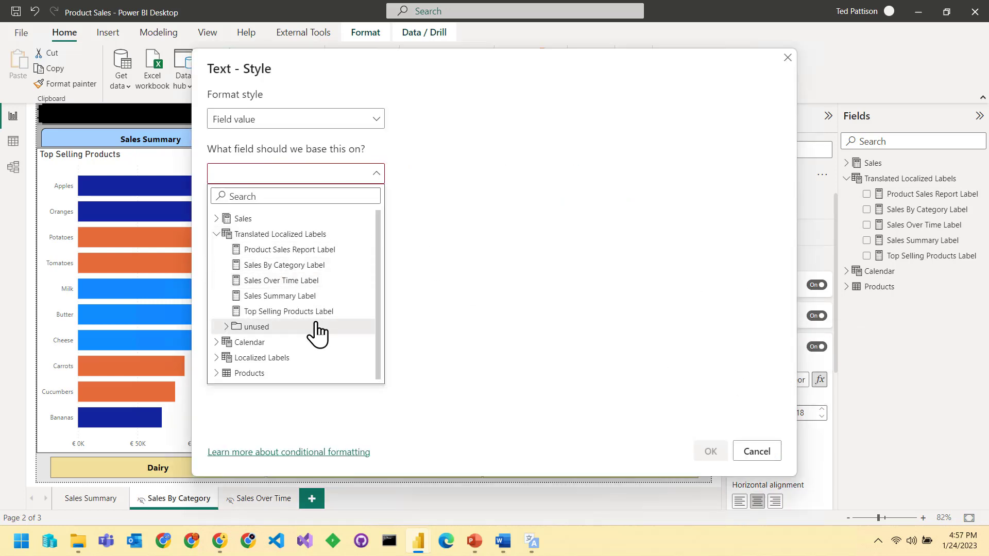
pyautogui.click(296, 250)
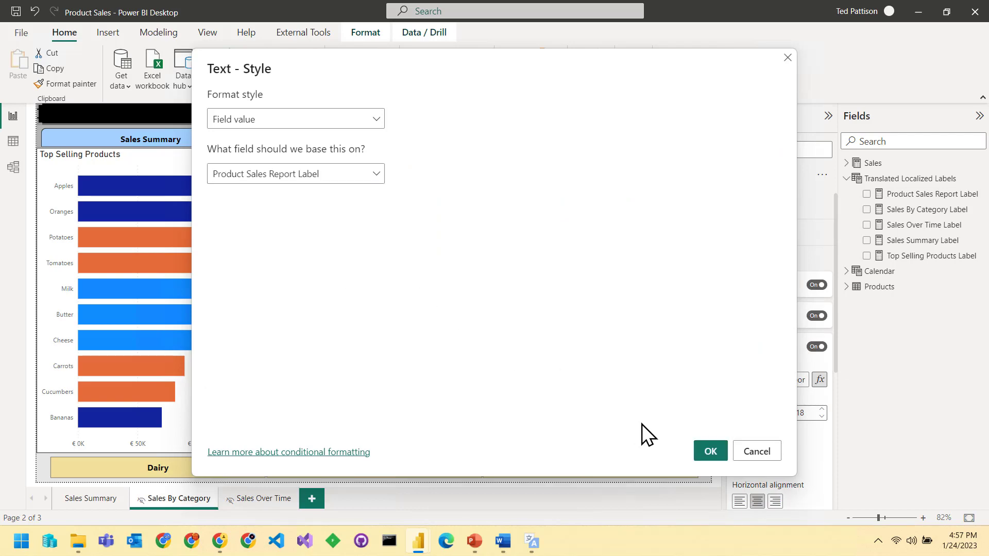
pyautogui.click(710, 452)
# Step: On the Sales By Category page, base the Sales Summary button's text on the Sales Summary Label field
pyautogui.click(208, 146)
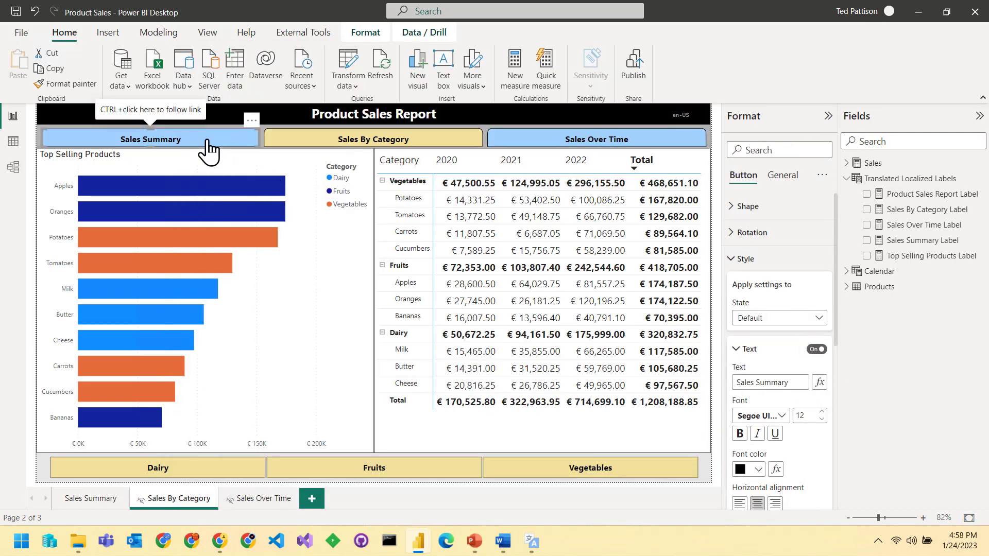
pyautogui.click(820, 383)
pyautogui.click(360, 181)
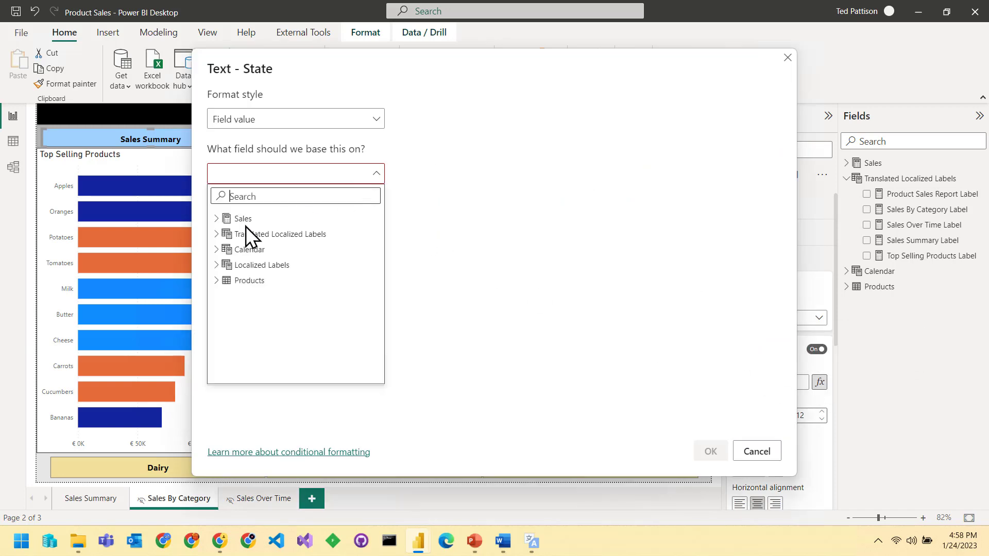
pyautogui.click(217, 234)
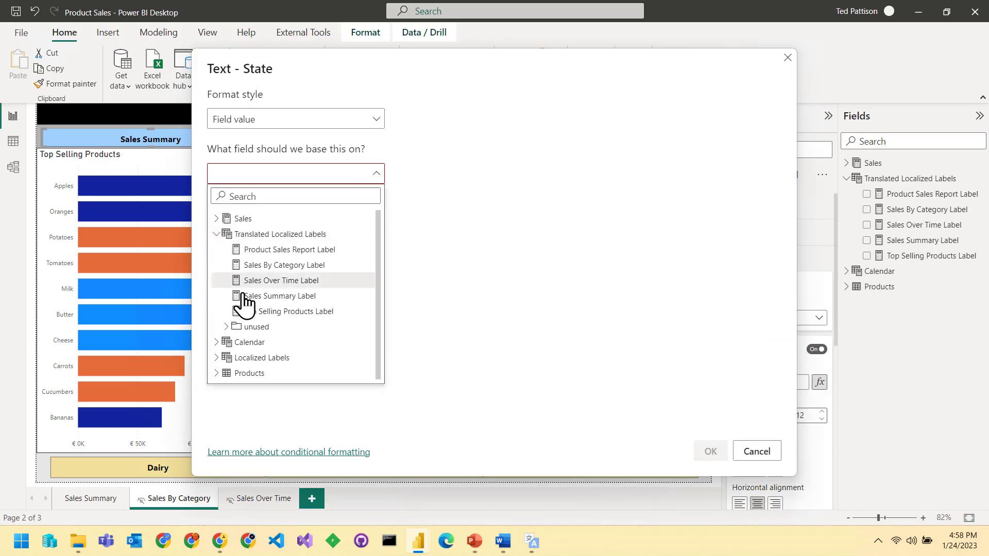
pyautogui.click(250, 296)
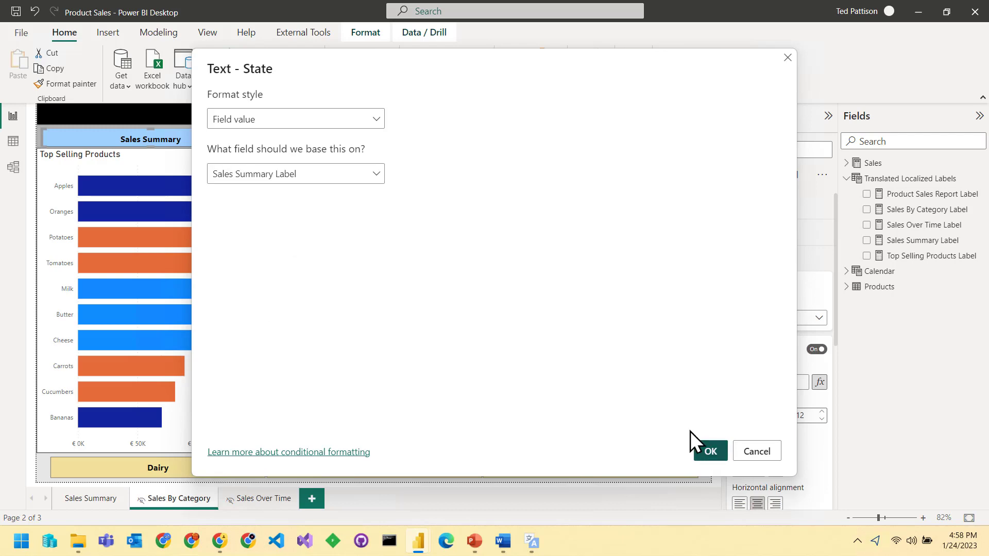
pyautogui.click(708, 451)
# Step: On the Sales By Category page, base the Sales By Category button's text on the Sales By Category Label field
pyautogui.click(394, 137)
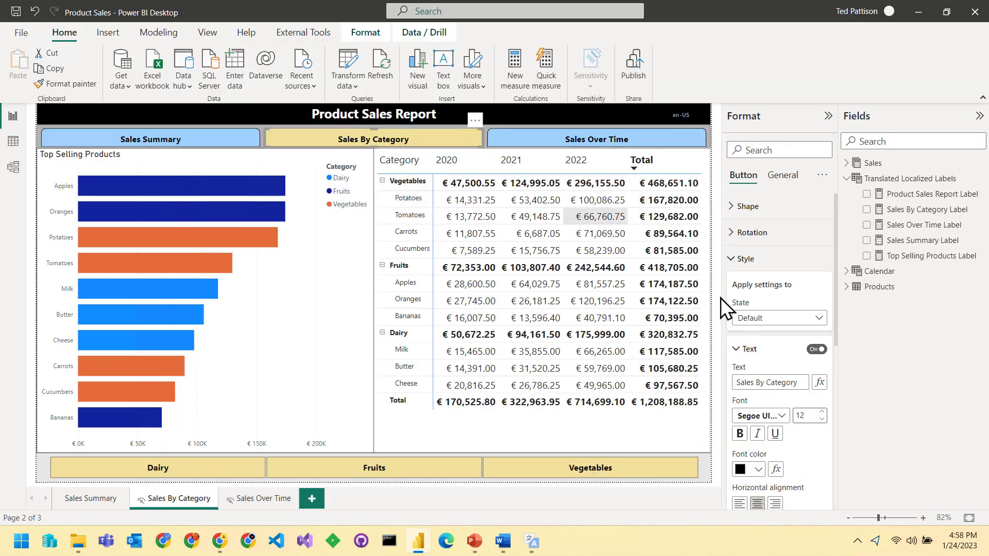
pyautogui.click(820, 383)
pyautogui.click(284, 175)
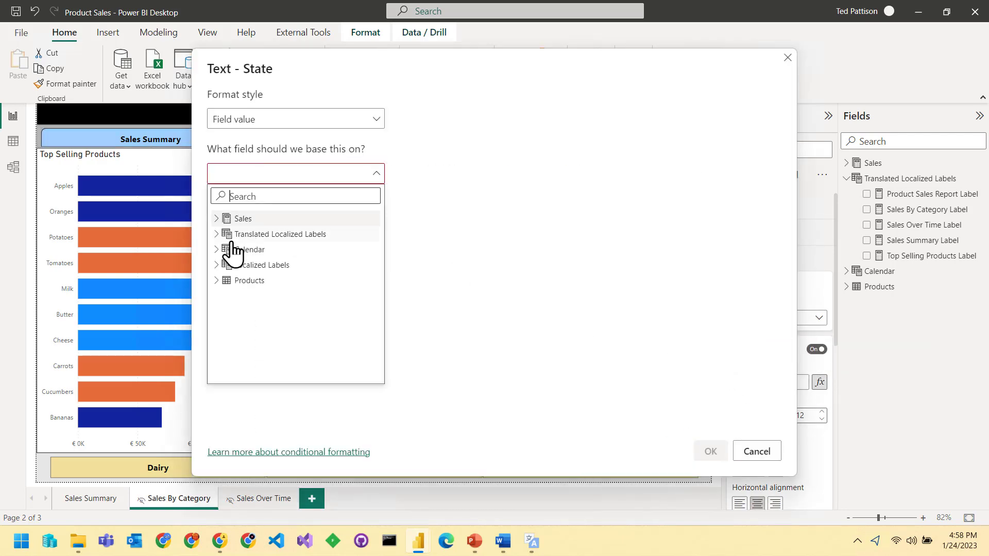
pyautogui.click(217, 234)
pyautogui.click(257, 265)
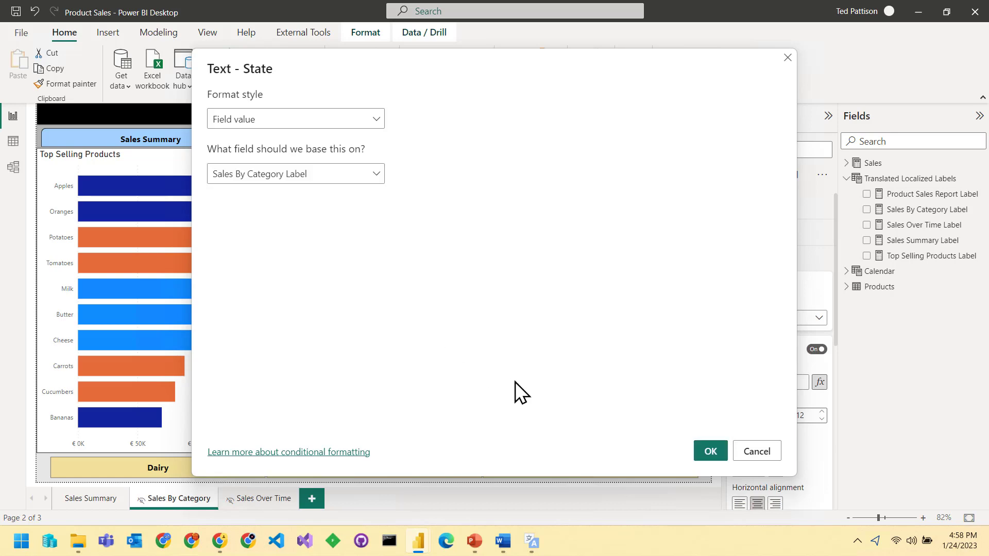
pyautogui.click(711, 452)
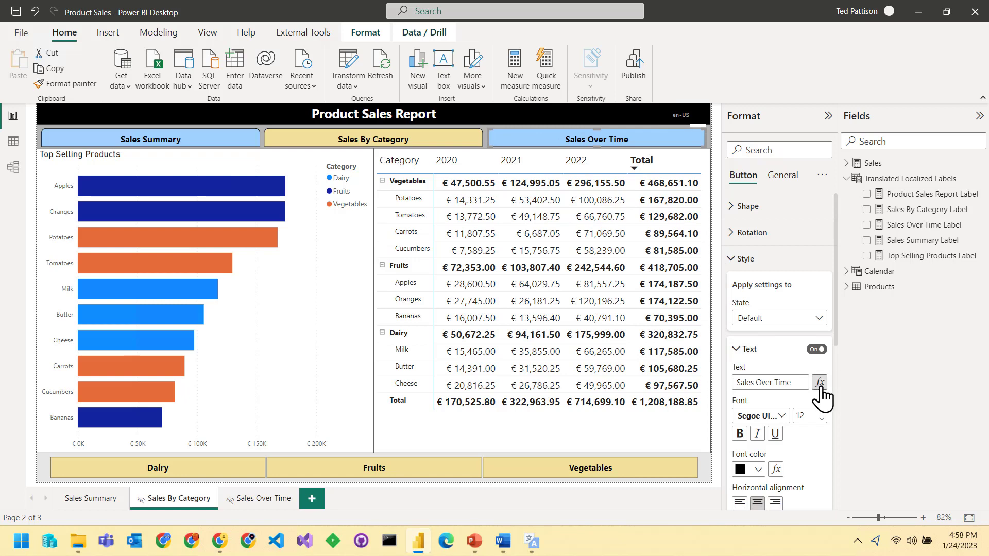
# Step: On the Sales By Category page, base the Sales Over Time button's text on the Sales Over Time Label field
pyautogui.click(820, 385)
pyautogui.click(332, 174)
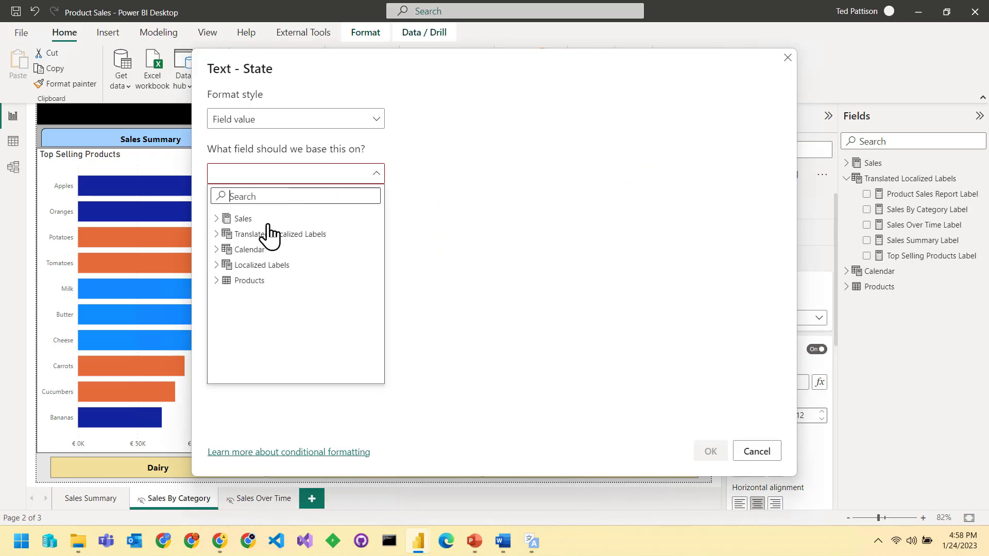
pyautogui.click(217, 235)
pyautogui.click(266, 280)
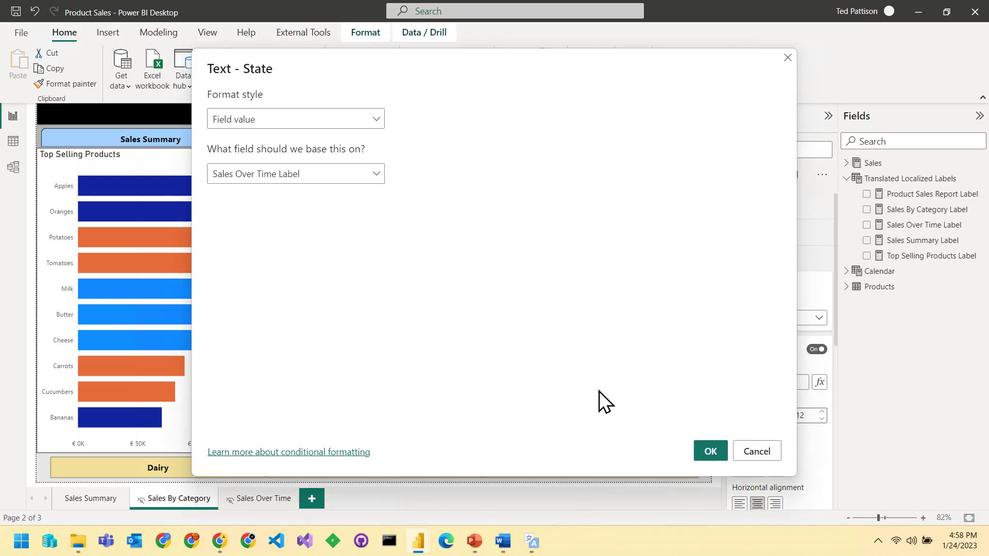
pyautogui.click(712, 451)
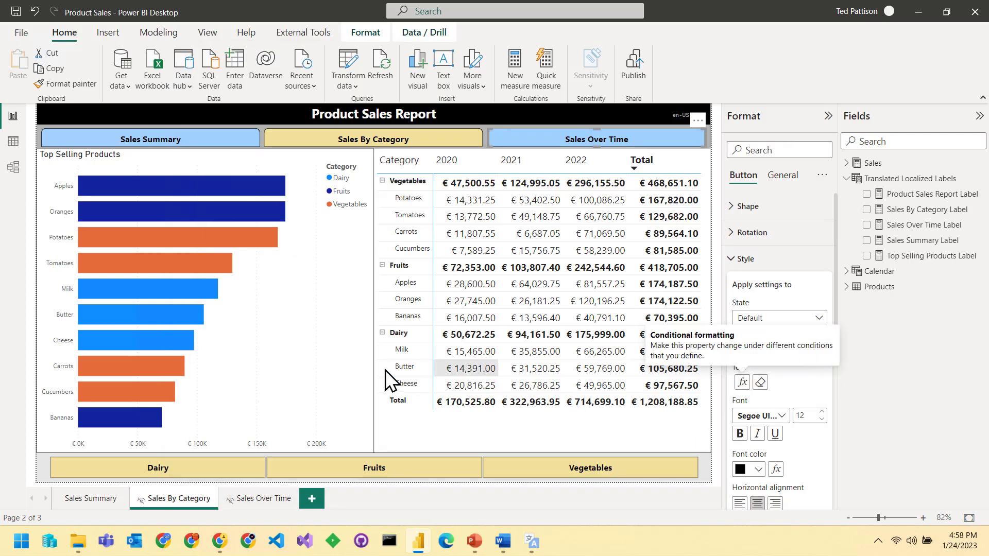
pyautogui.click(345, 314)
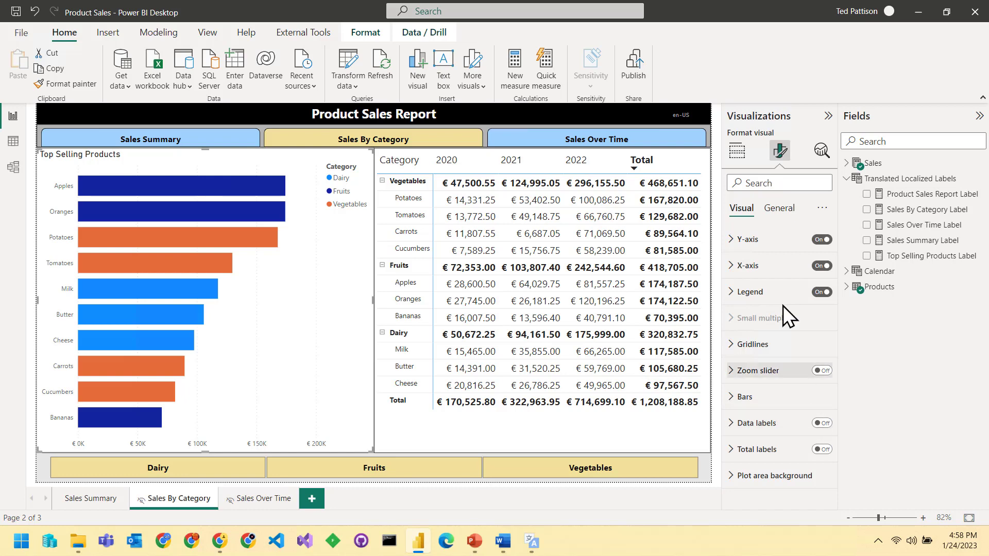
pyautogui.click(779, 209)
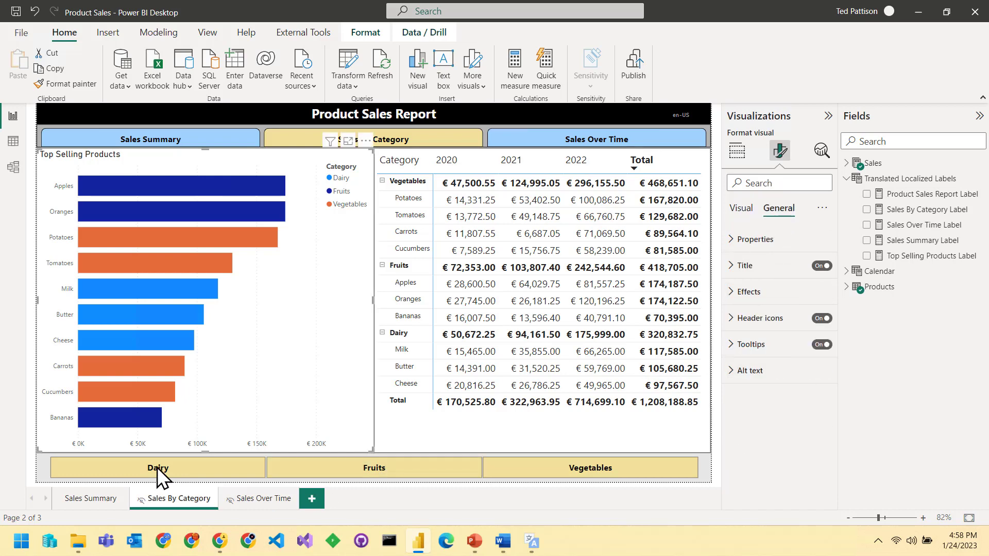
pyautogui.click(103, 505)
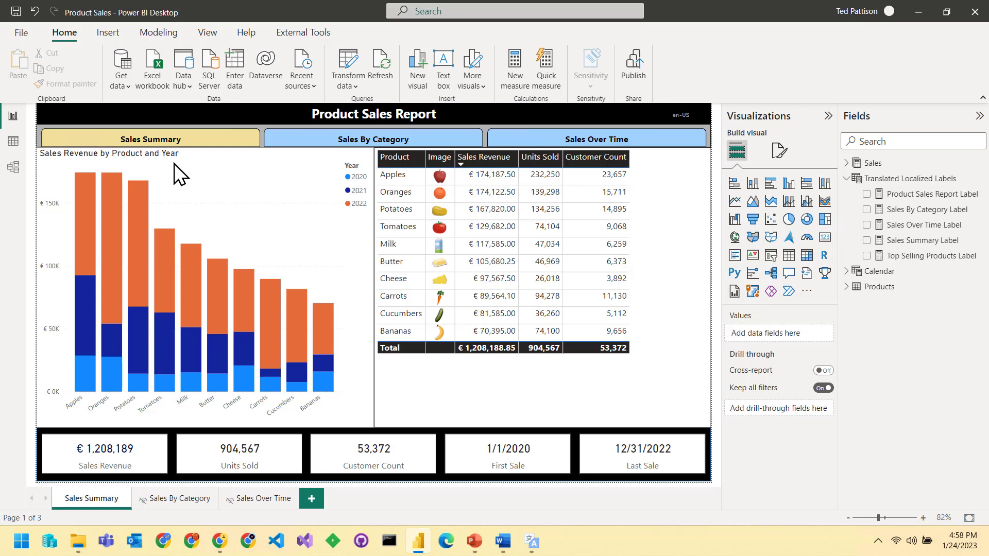
pyautogui.click(162, 507)
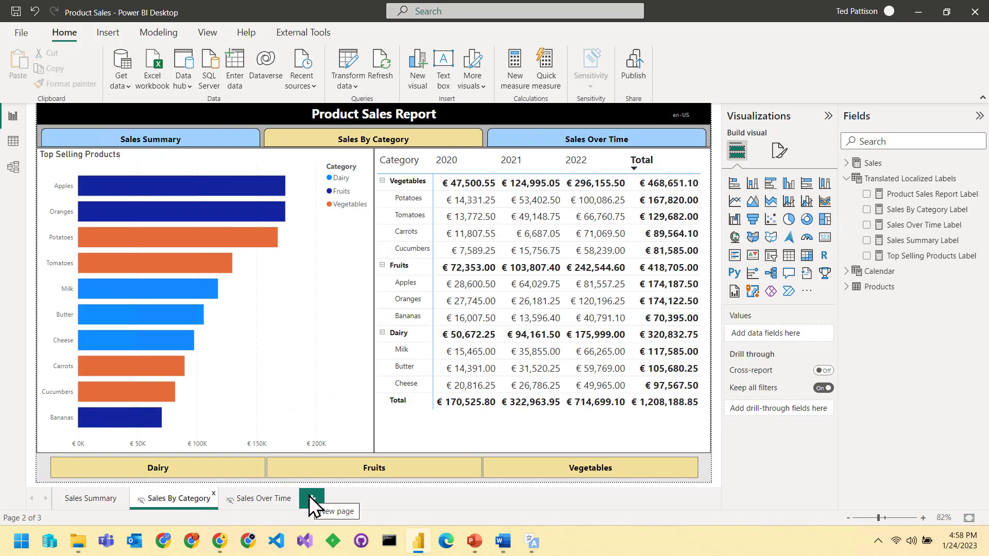
# Step: Base the title text of the Top Selling Products bar chart on the Top Selling Products Label field
pyautogui.click(273, 351)
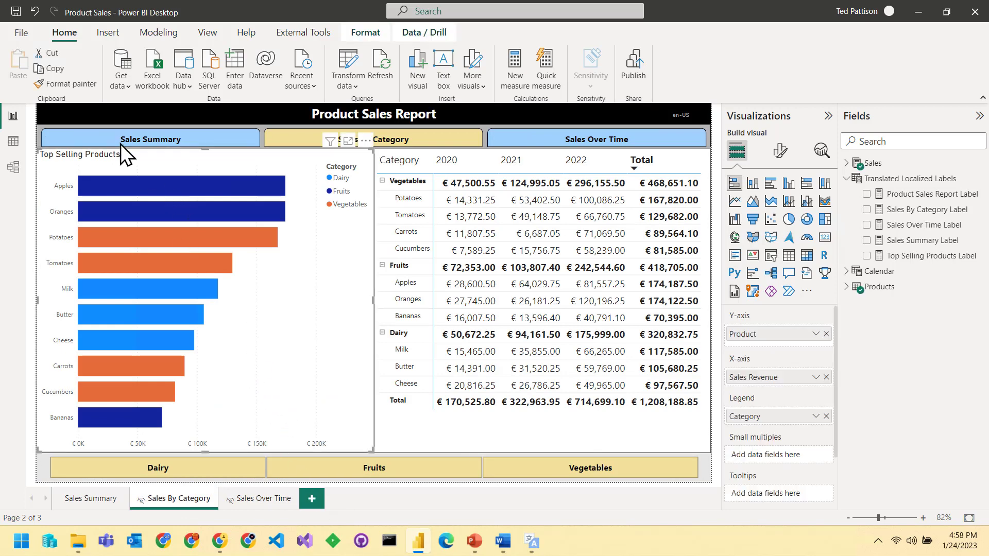
pyautogui.click(780, 152)
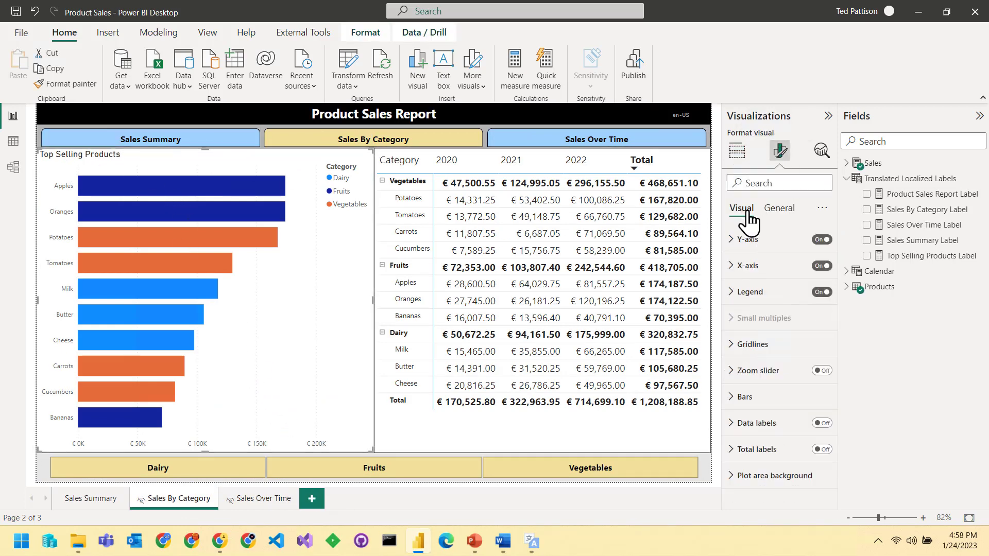
pyautogui.click(779, 210)
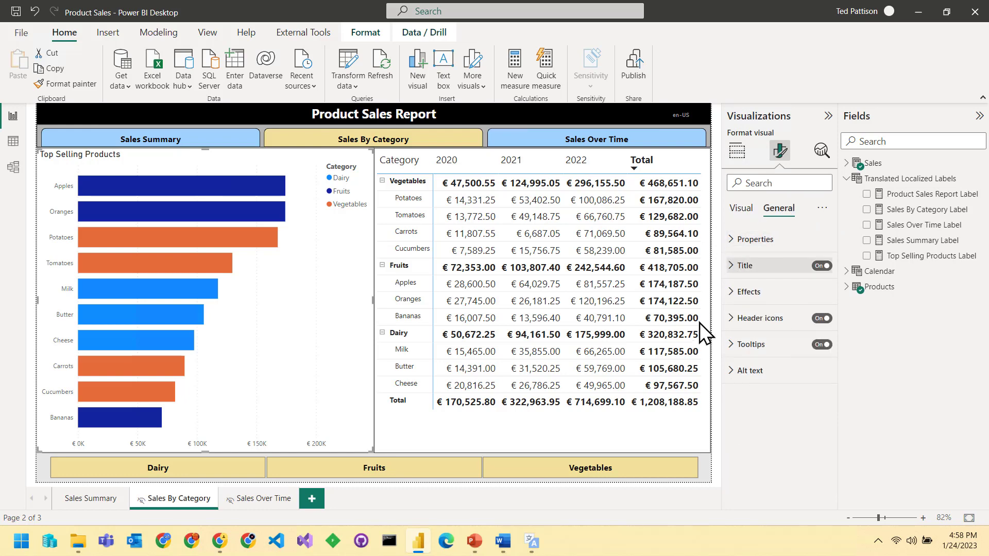
pyautogui.click(745, 265)
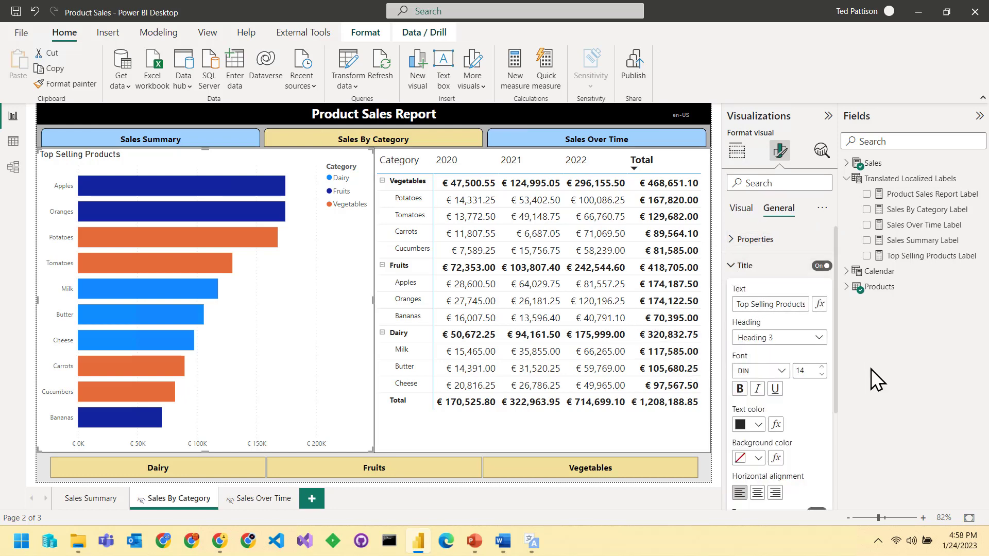
pyautogui.click(820, 304)
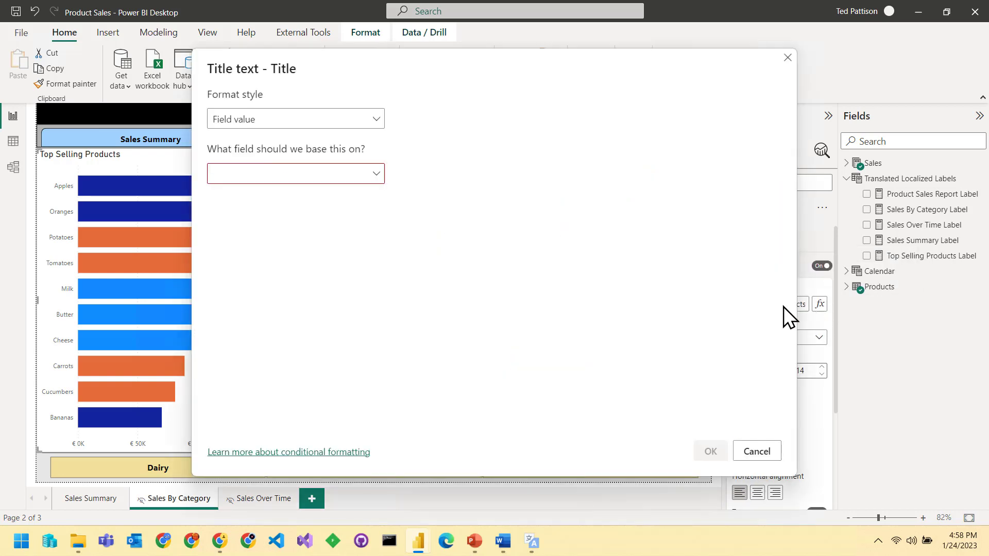
pyautogui.click(246, 177)
pyautogui.click(216, 234)
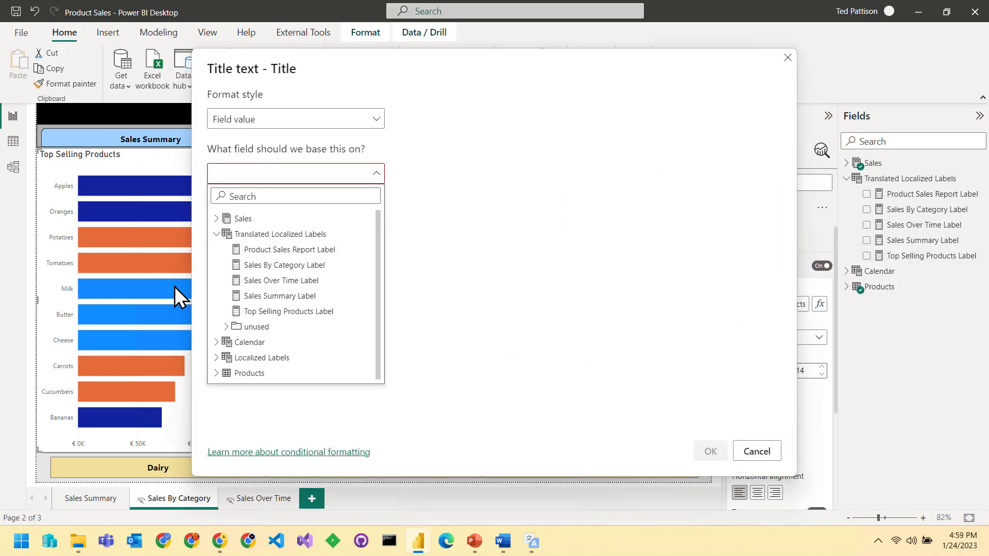
pyautogui.click(256, 312)
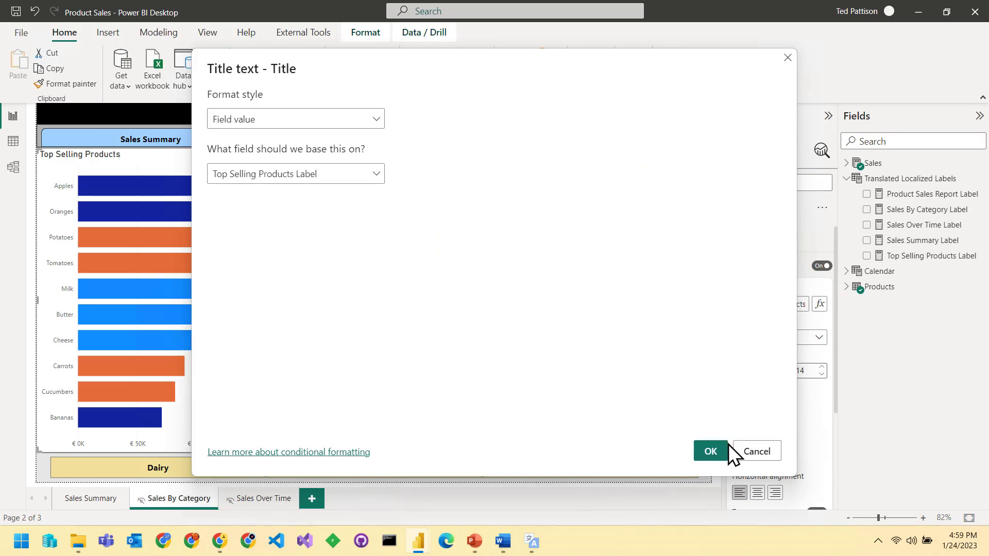
pyautogui.click(711, 454)
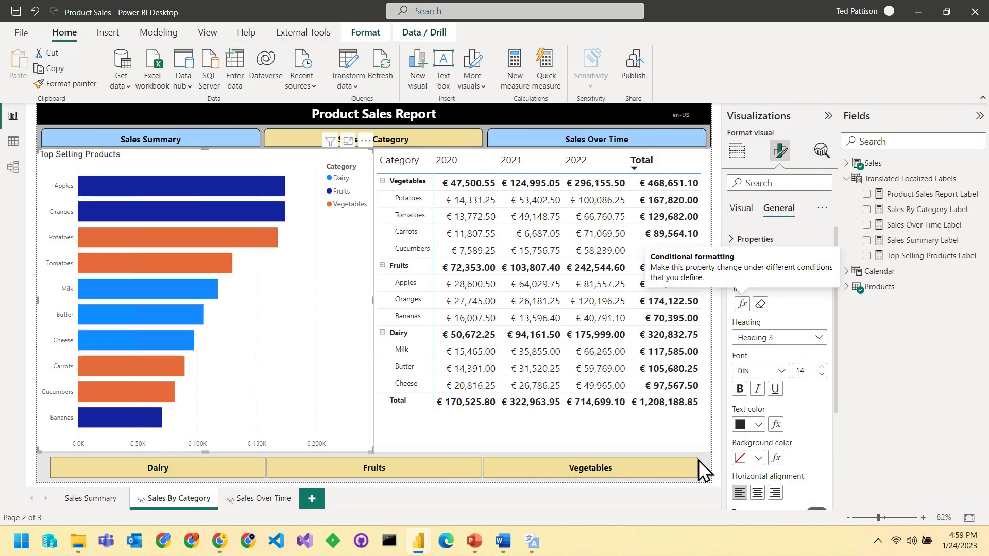
# Step: On the Sales Over Time page, base the title shape's text on the Product Sales Report Label field
pyautogui.click(247, 505)
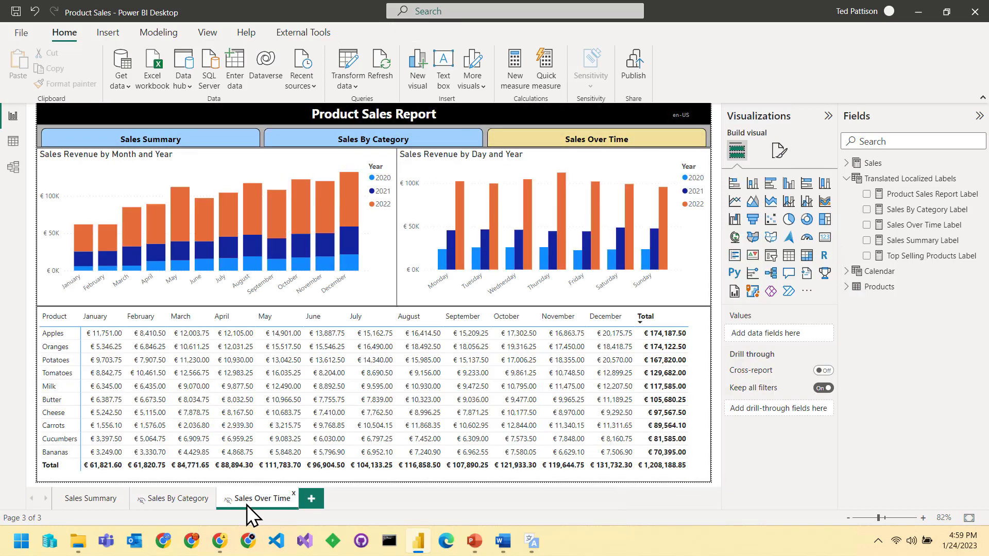
pyautogui.click(392, 113)
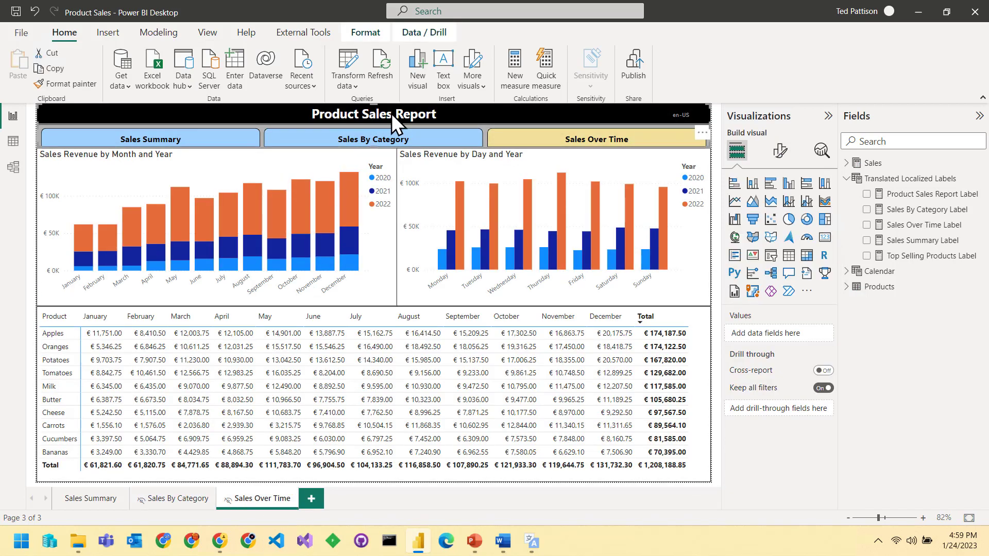
pyautogui.click(779, 151)
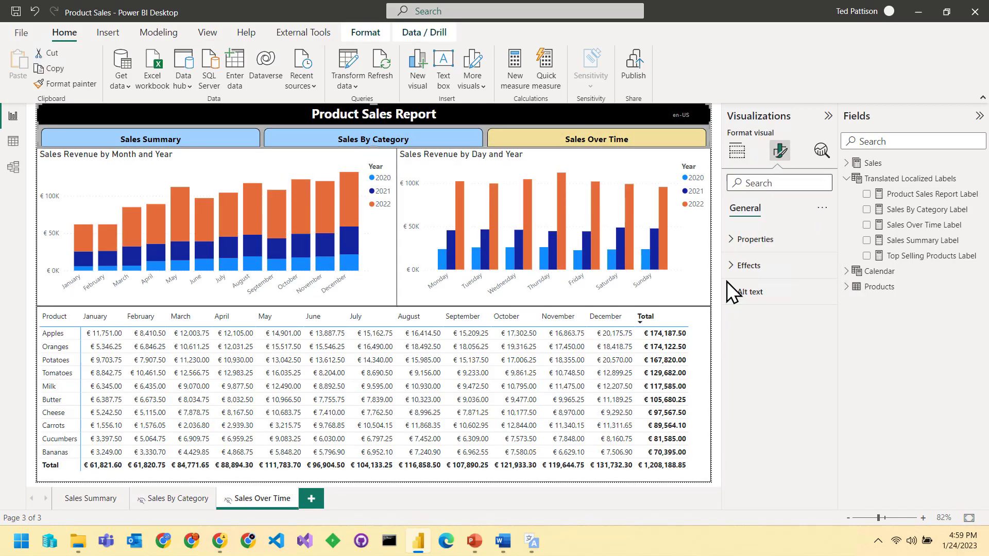
pyautogui.click(582, 116)
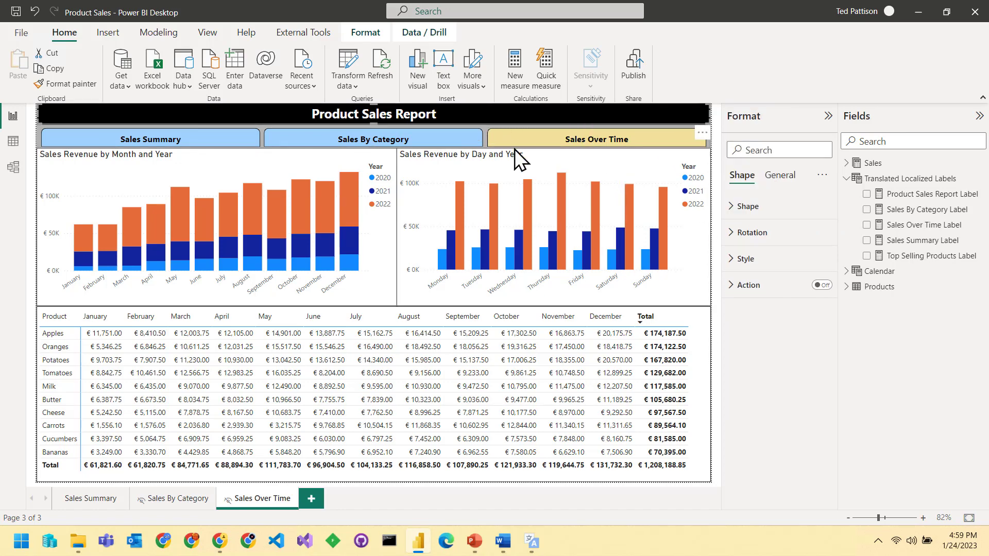
pyautogui.click(740, 263)
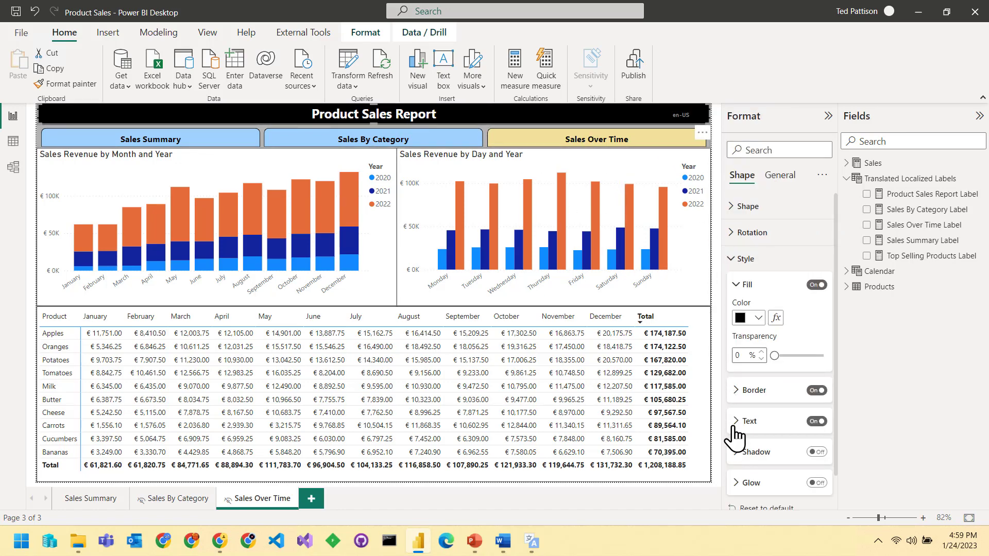
pyautogui.click(737, 423)
pyautogui.click(820, 454)
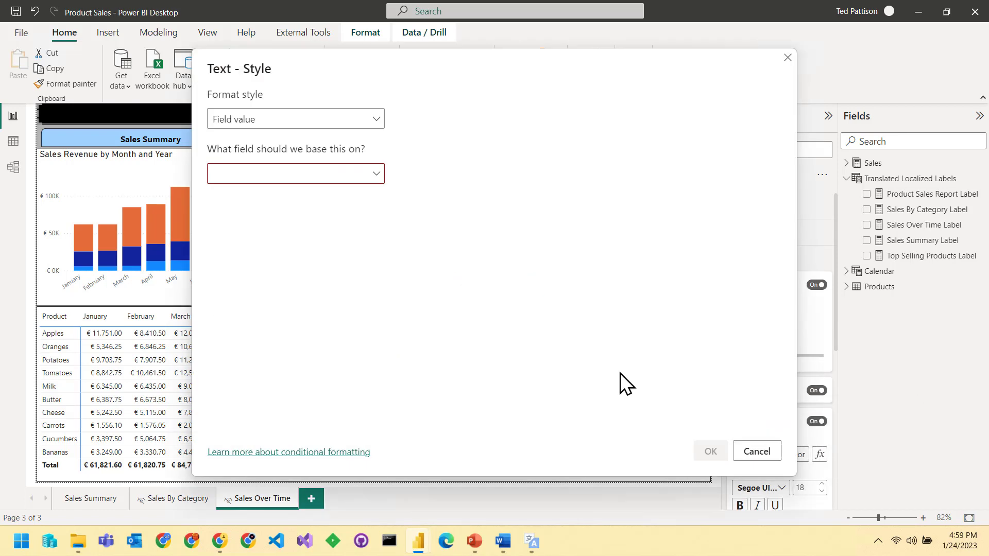
pyautogui.click(264, 181)
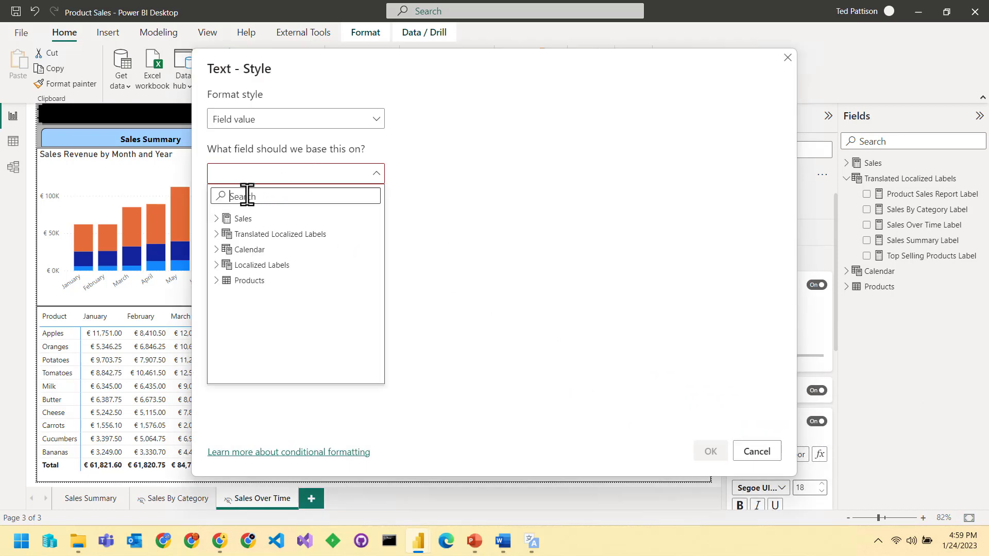
pyautogui.click(216, 235)
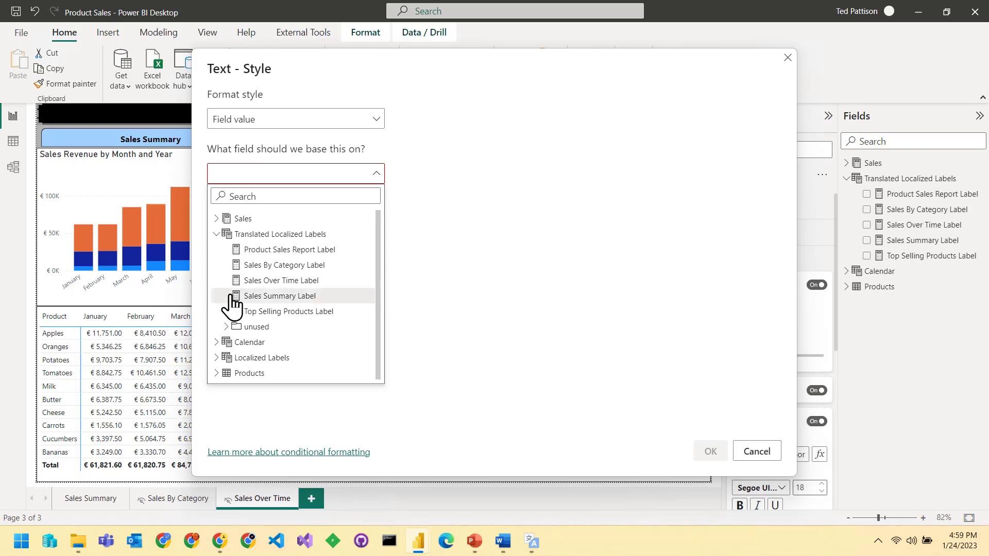
pyautogui.click(269, 250)
pyautogui.click(710, 452)
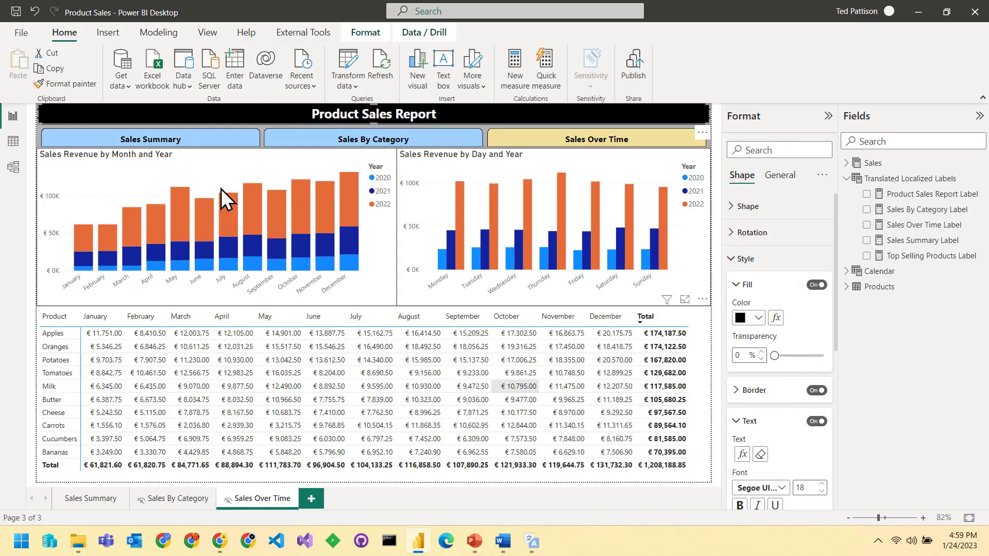
# Step: On the Sales Over Time page, base the Sales Summary button's text on the Sales Summary Label field
pyautogui.click(193, 149)
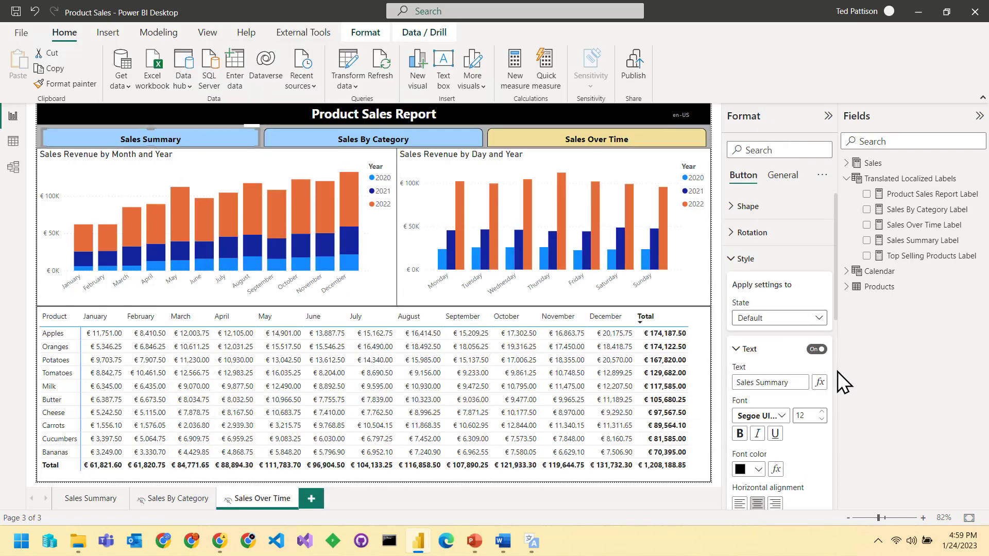
pyautogui.click(820, 383)
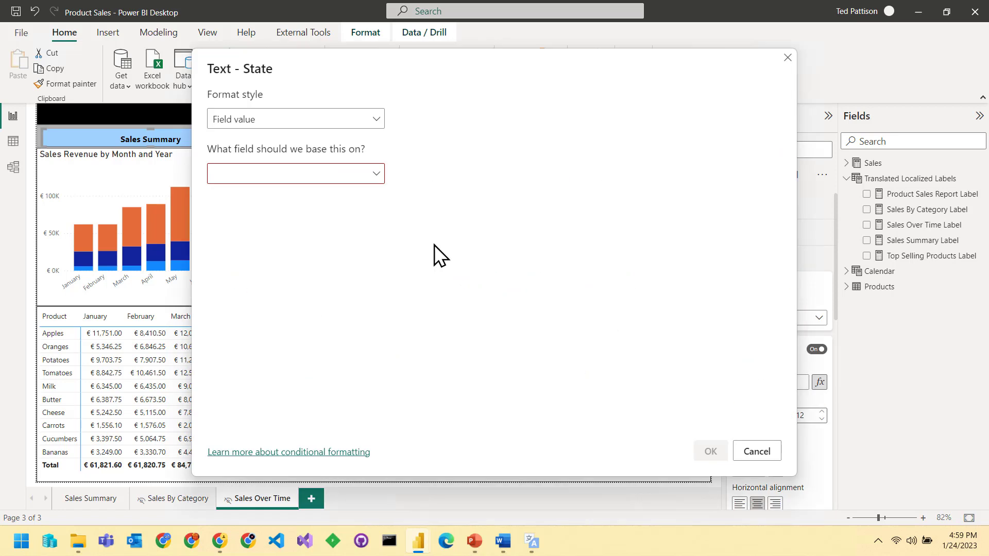
pyautogui.click(297, 178)
pyautogui.click(217, 234)
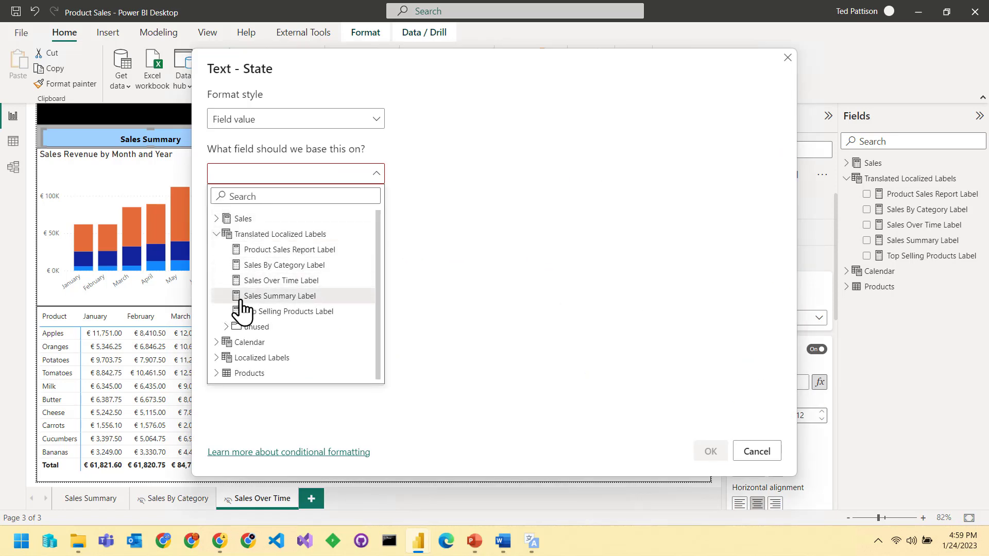
pyautogui.click(280, 296)
pyautogui.click(704, 455)
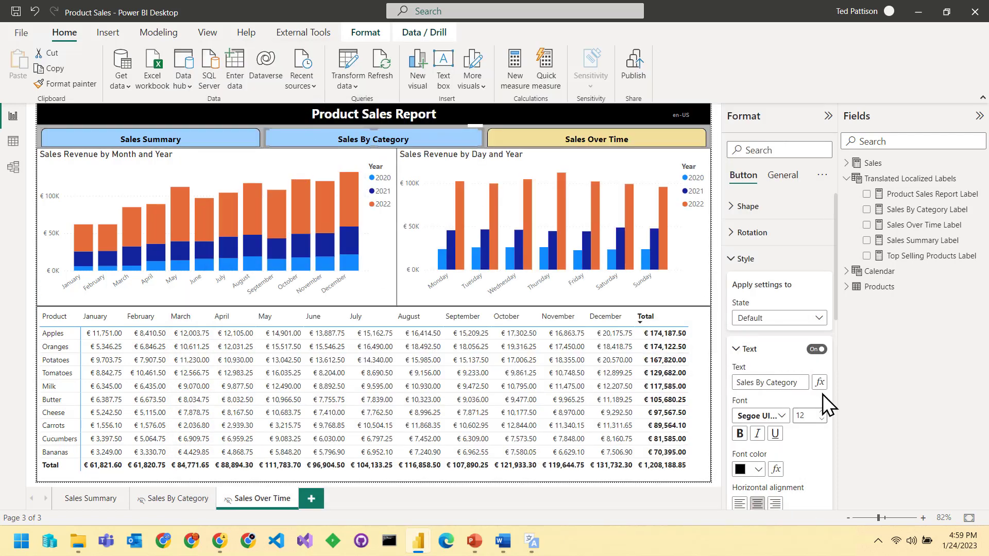
# Step: On the Sales Over Time page, base the Sales By Category button's text on the Sales By Category Label field
pyautogui.click(820, 382)
pyautogui.click(308, 180)
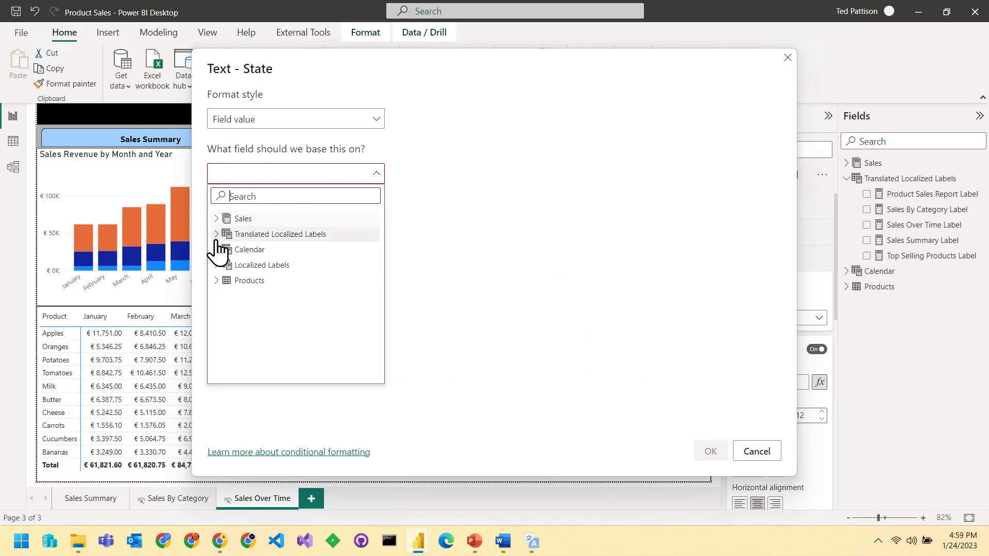
pyautogui.click(216, 234)
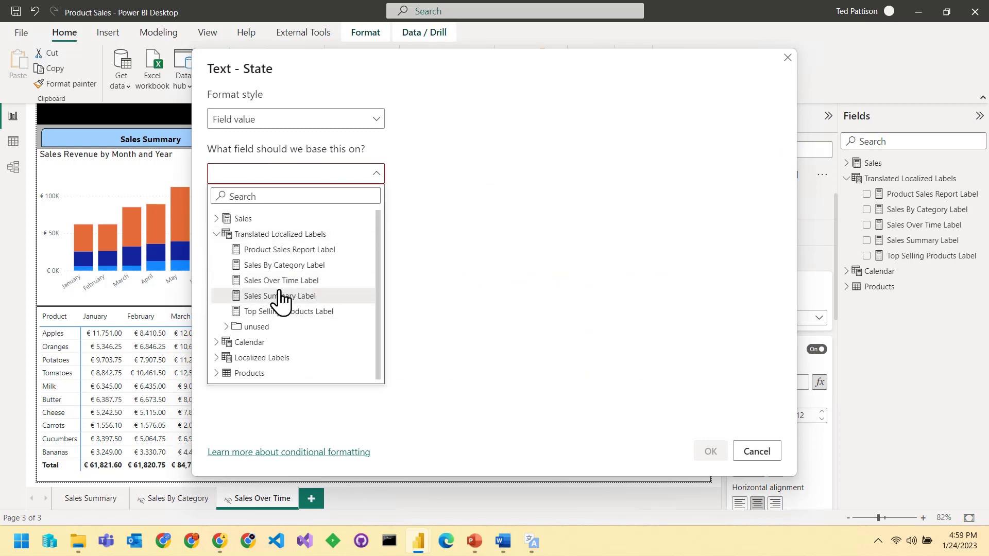
pyautogui.click(281, 266)
pyautogui.click(710, 452)
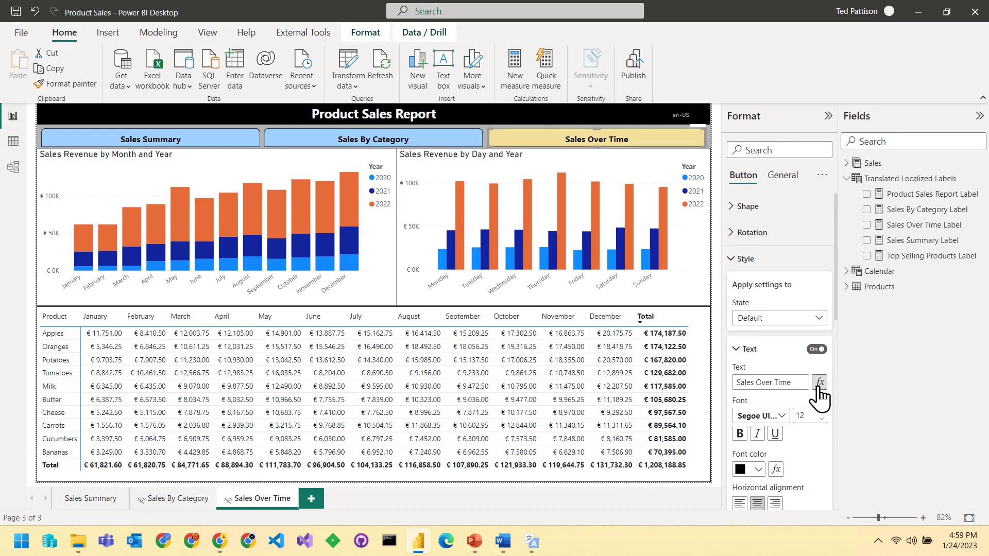
# Step: On the Sales Over Time page, base the Sales Over Time button's text on the Sales Over Time Label field
pyautogui.click(820, 384)
pyautogui.click(315, 180)
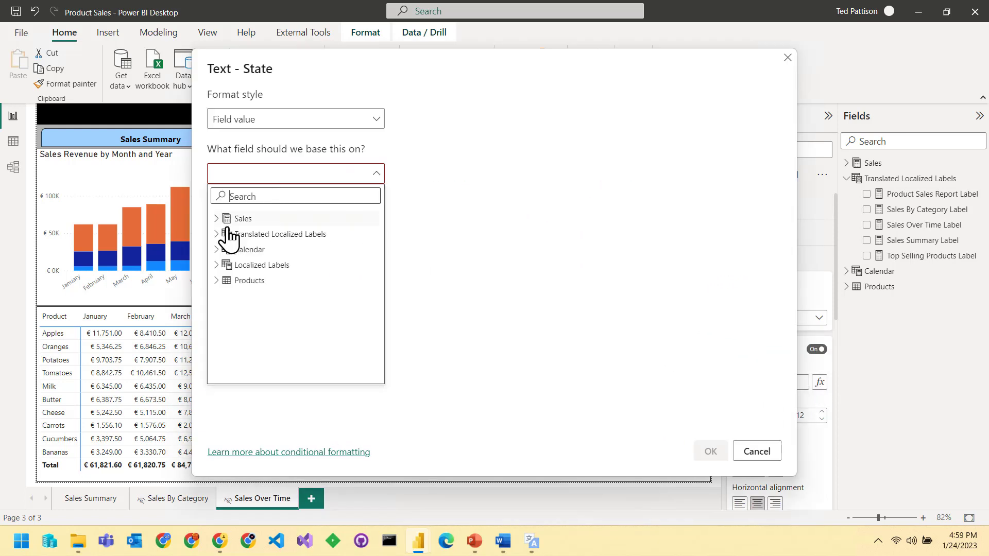
pyautogui.click(217, 234)
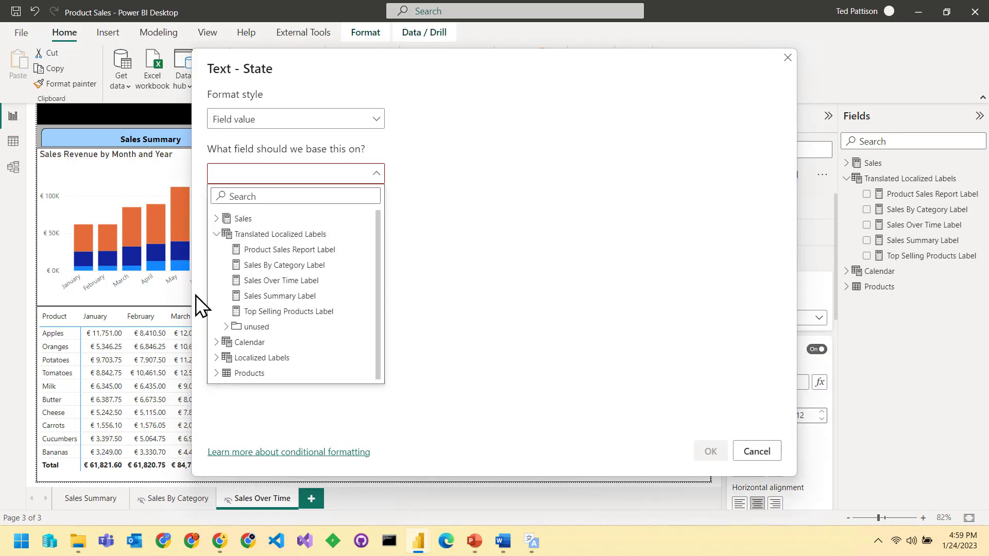
pyautogui.click(242, 280)
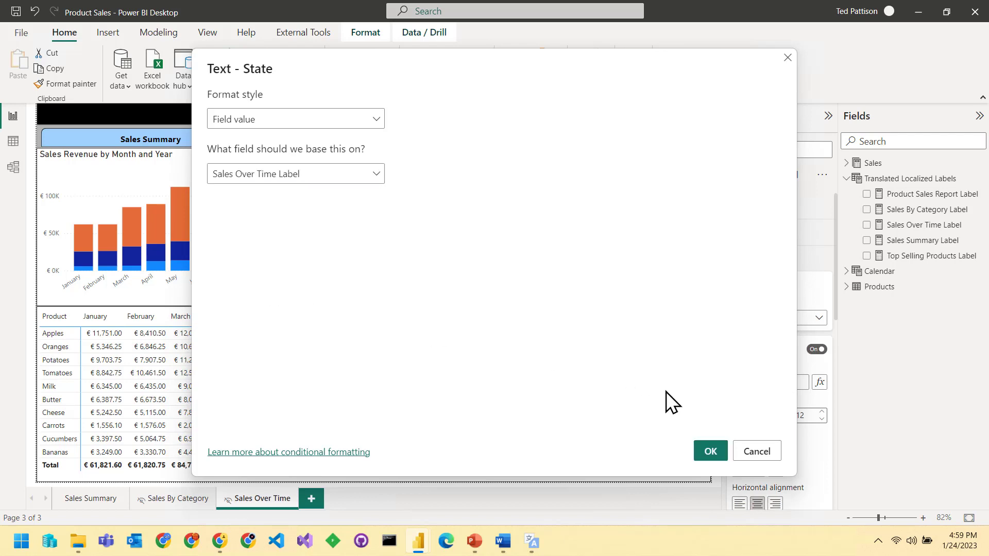
pyautogui.click(708, 454)
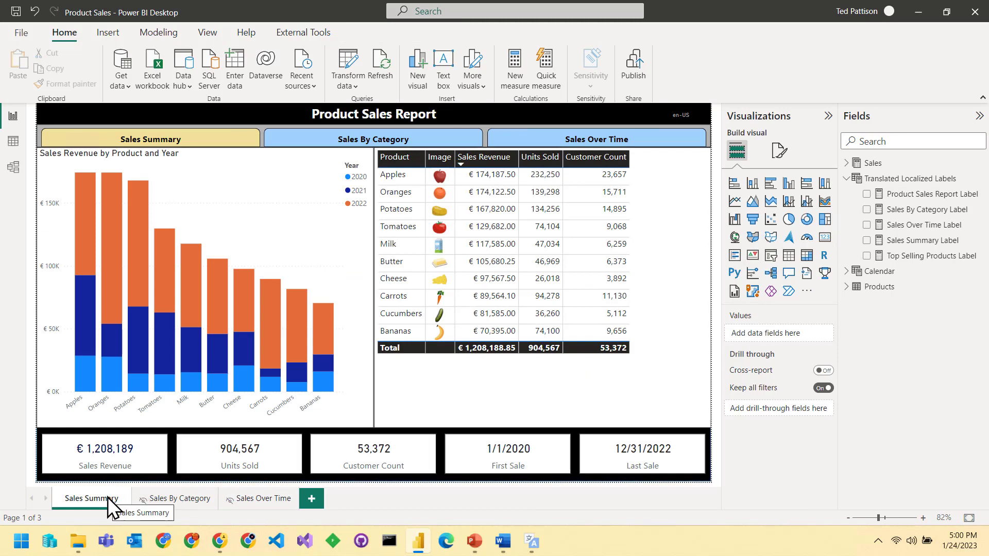
# Step: Save the report and publish it to the Dev Camp Labs workspace, replacing the existing Product Sales dataset
pyautogui.click(15, 11)
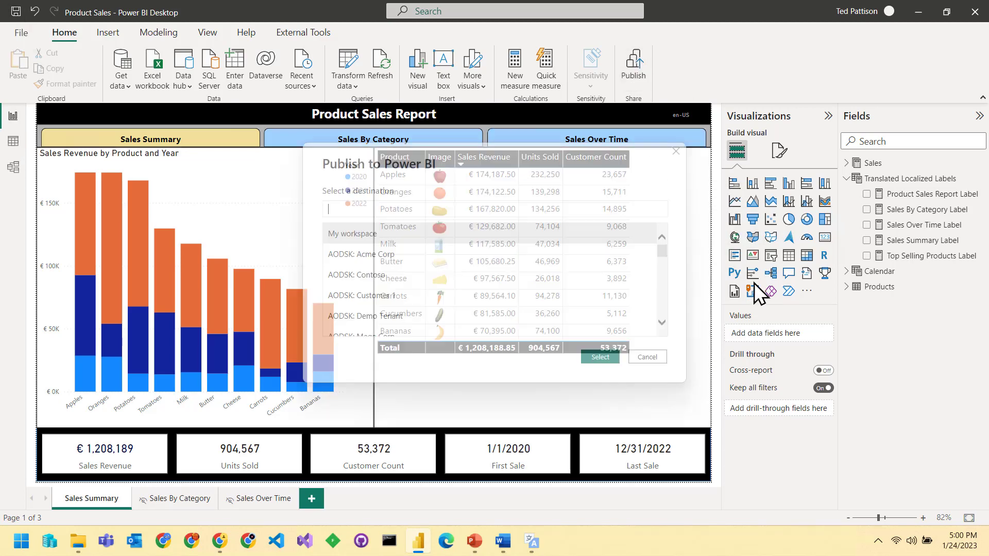
pyautogui.scroll(-1, 435, 278)
pyautogui.scroll(-3, 435, 278)
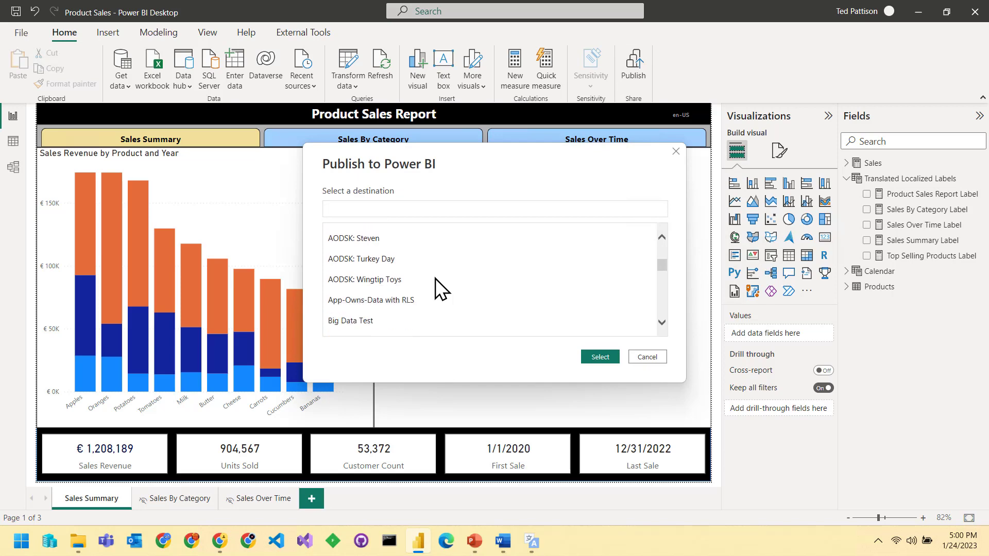
pyautogui.scroll(-1, 434, 278)
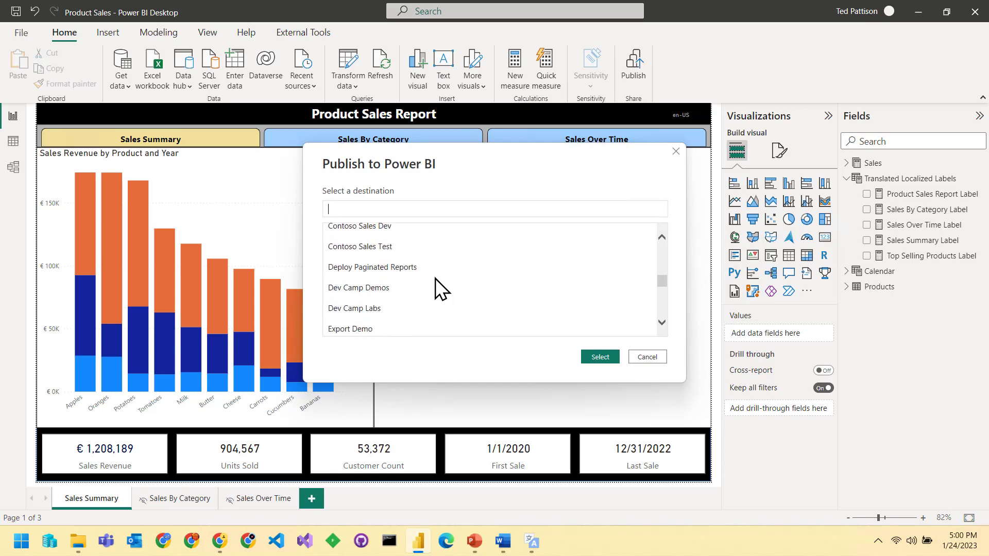
pyautogui.click(402, 309)
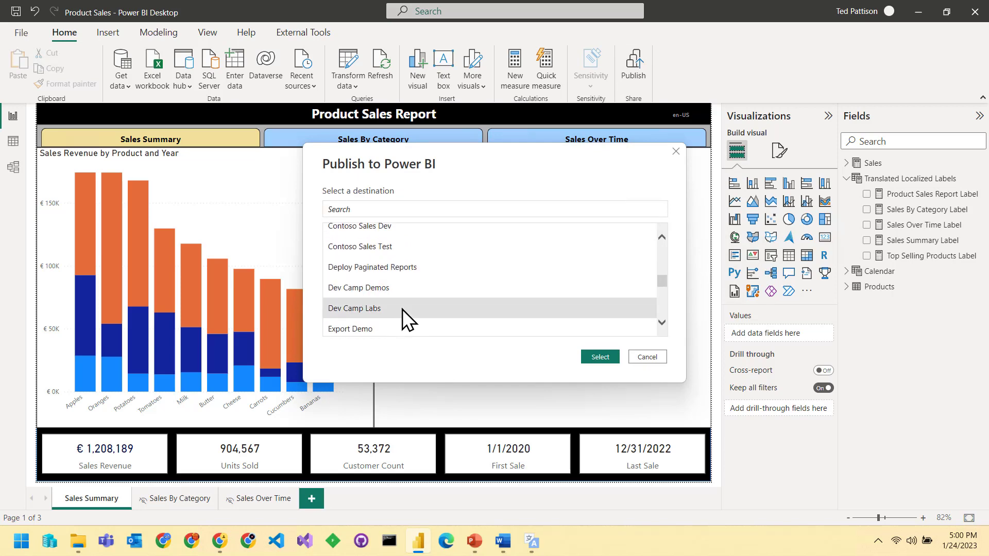
pyautogui.click(600, 357)
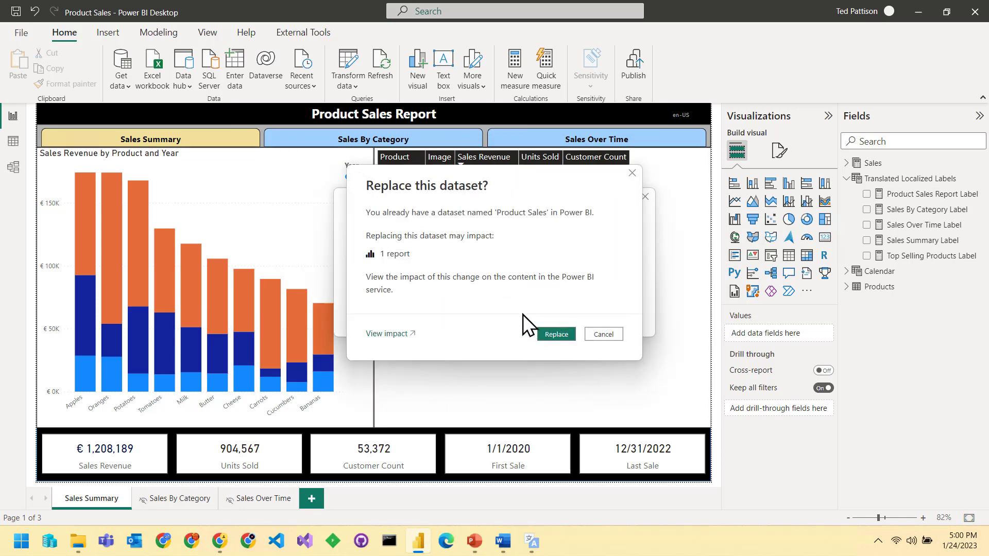
pyautogui.click(552, 334)
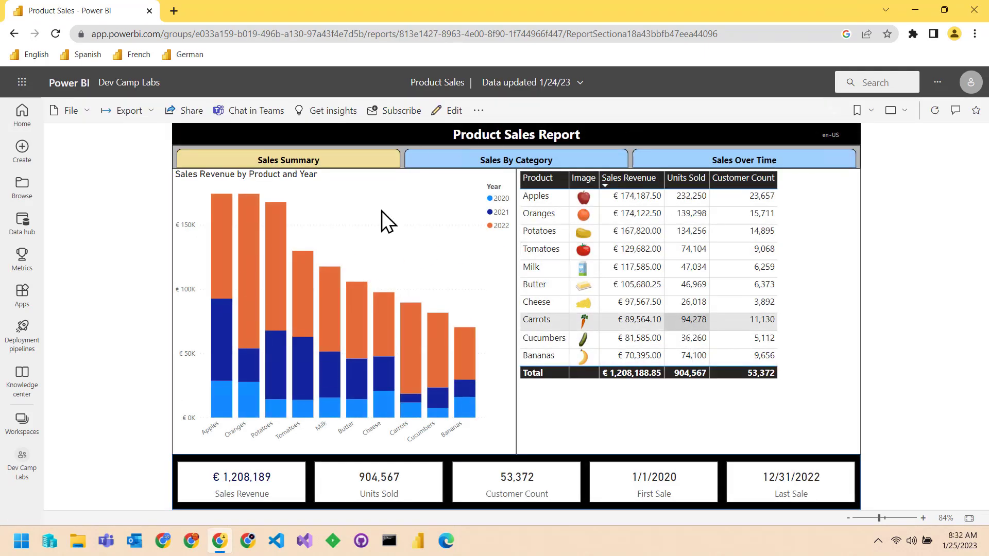
# Step: In the browser, load the published report in Spanish and check the translated labels on its summary, category and time pages
pyautogui.click(88, 55)
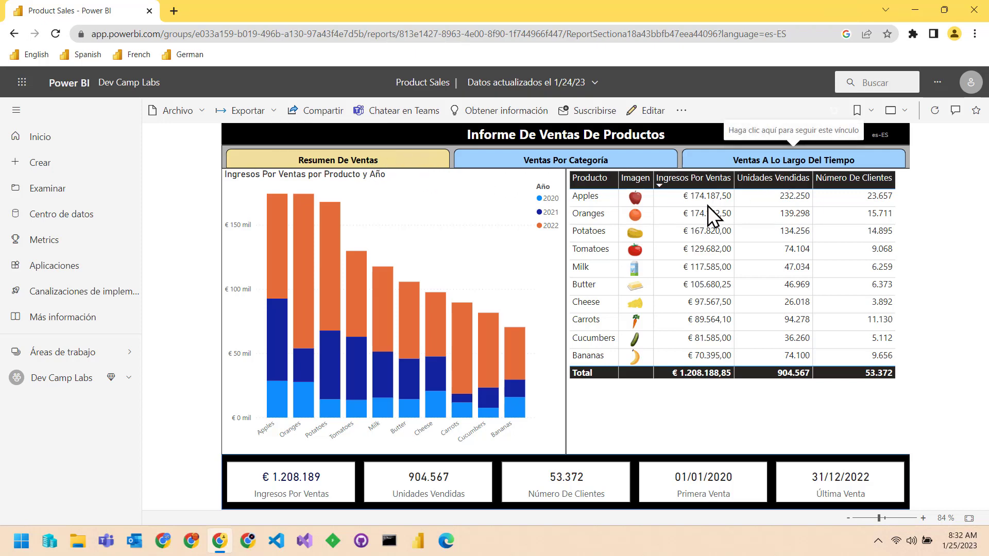
pyautogui.click(496, 173)
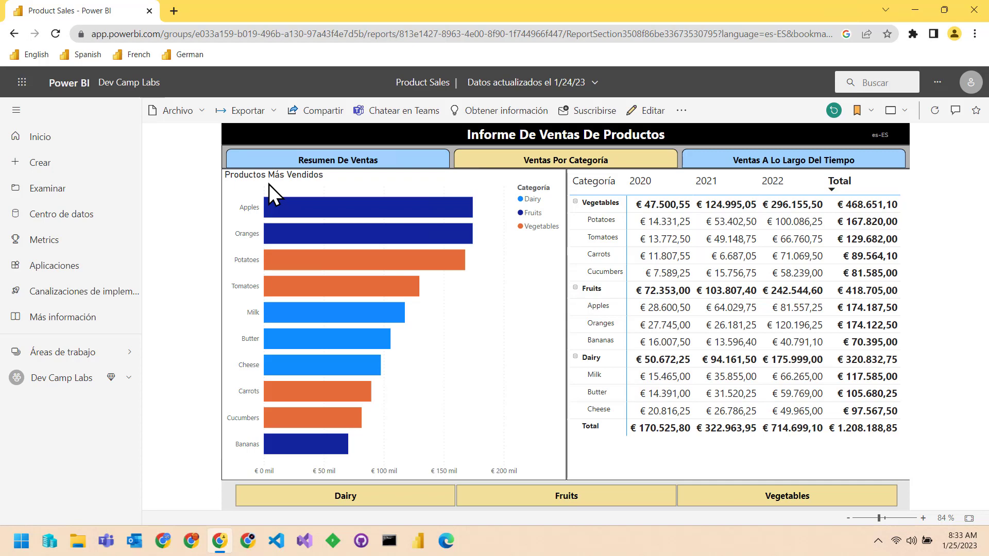
pyautogui.click(806, 162)
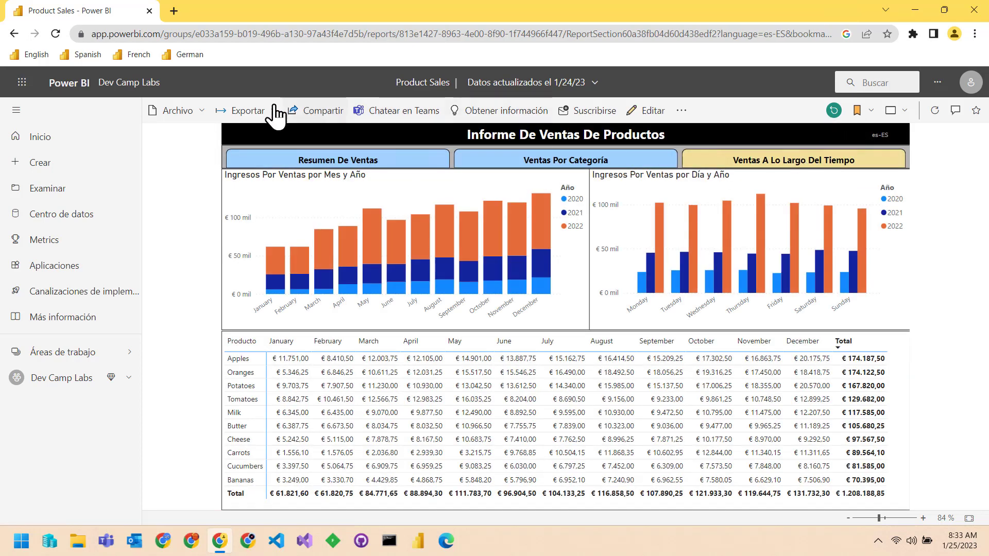
# Step: Load the published report in French and check the translated labels on its summary, category and time pages
pyautogui.click(136, 56)
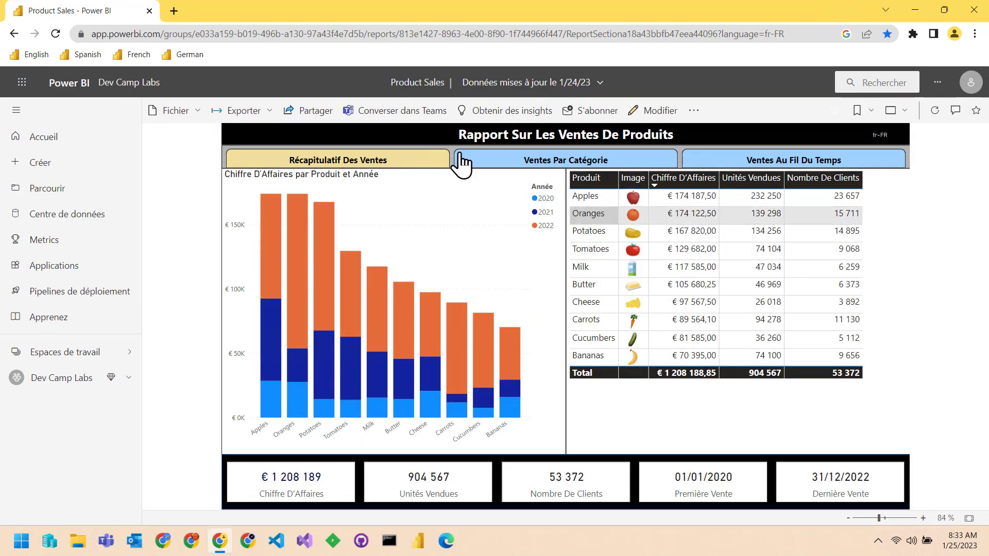
pyautogui.click(384, 175)
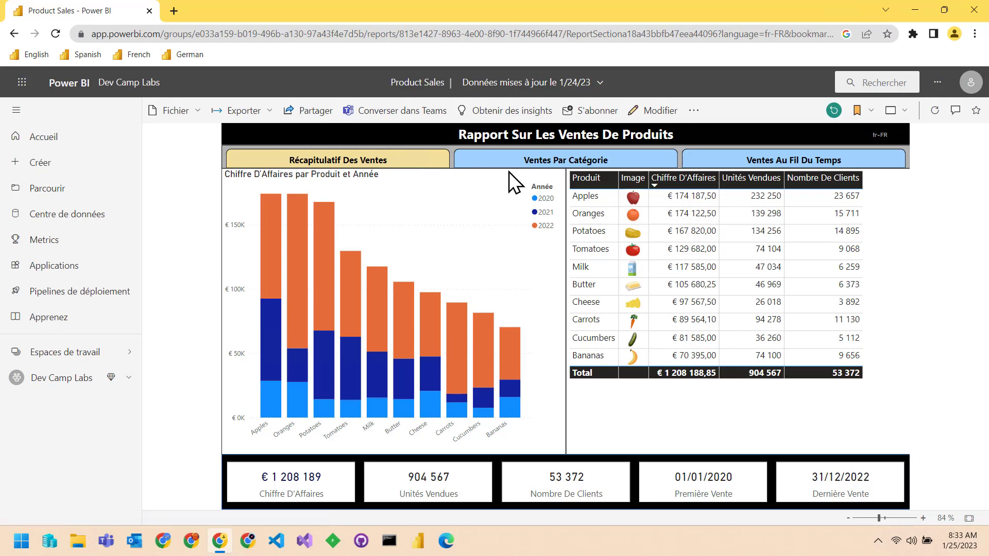
pyautogui.click(548, 163)
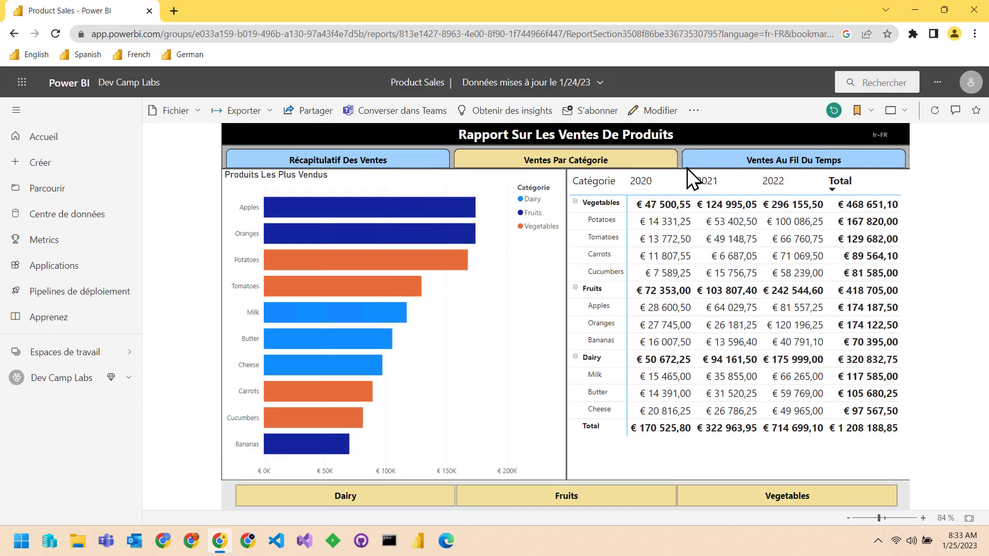
pyautogui.click(757, 166)
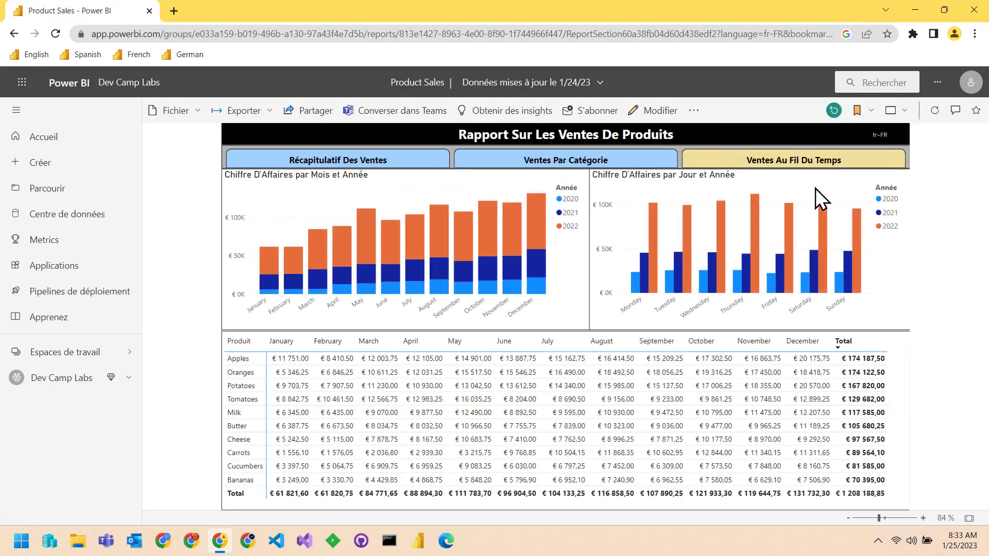
# Step: Load the published report in German to check its translated title, button captions and column headings
pyautogui.click(186, 54)
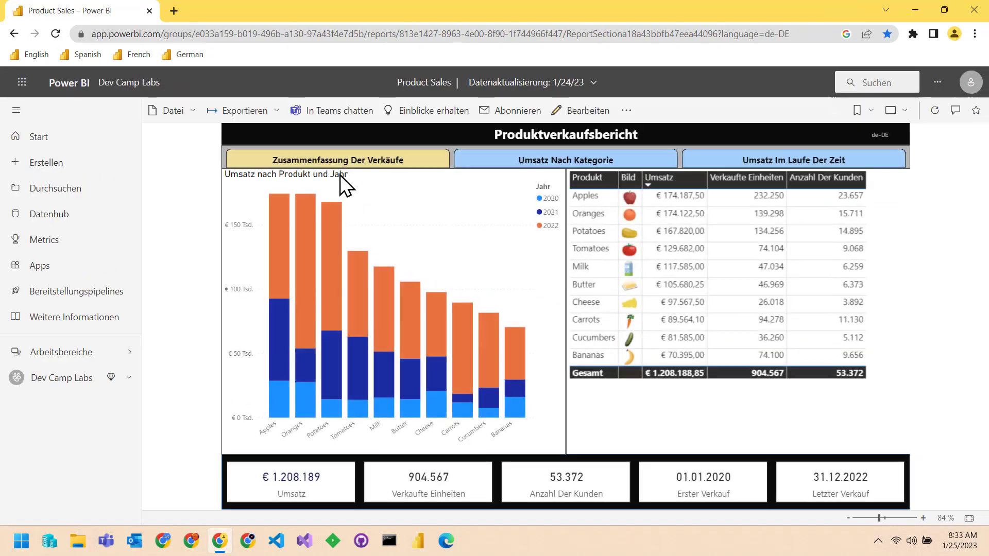